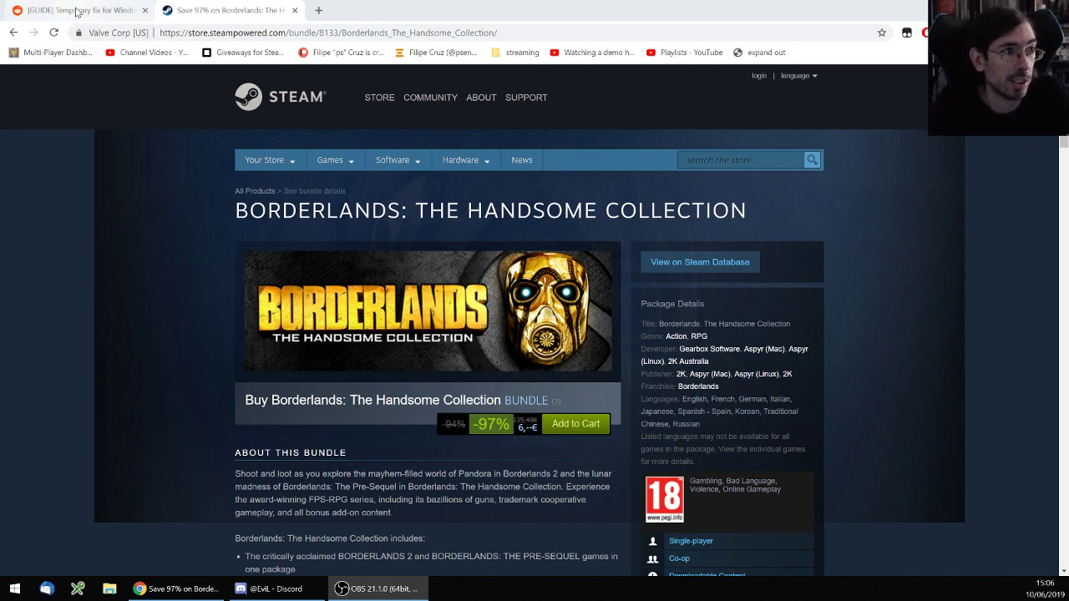
Review the Reddit crossplay guide and the Borderlands: The Handsome Collection store page, then select the guide's web address.
left_click(78, 11)
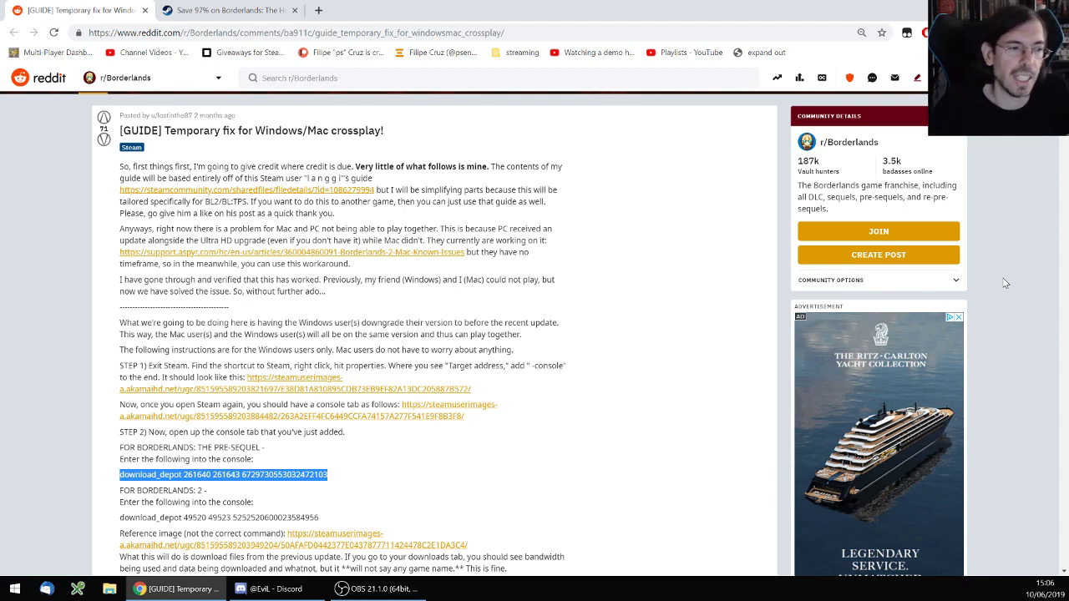
left_click(247, 13)
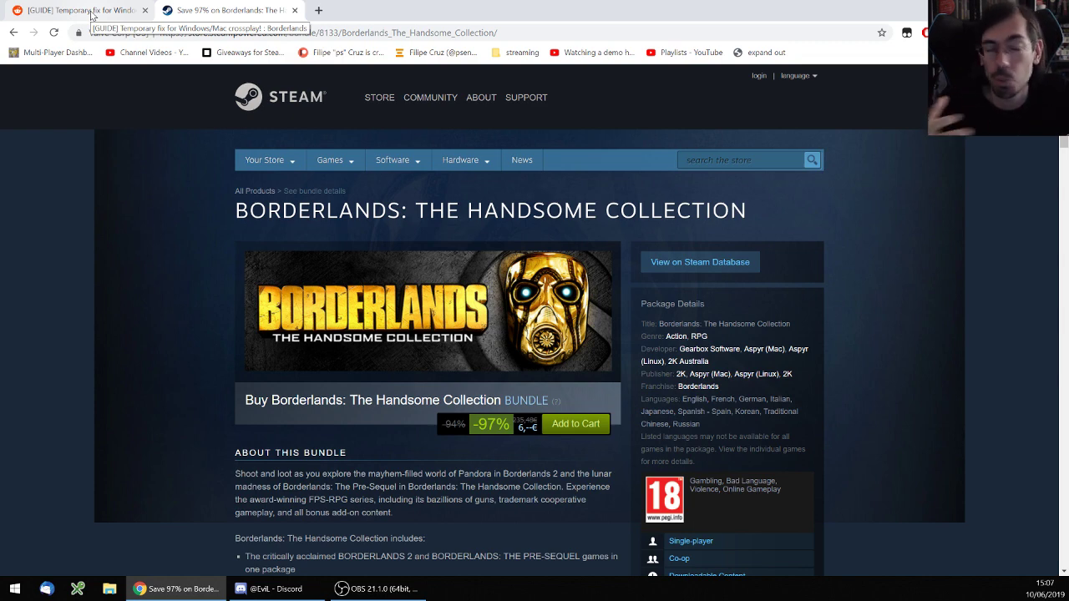
left_click(91, 12)
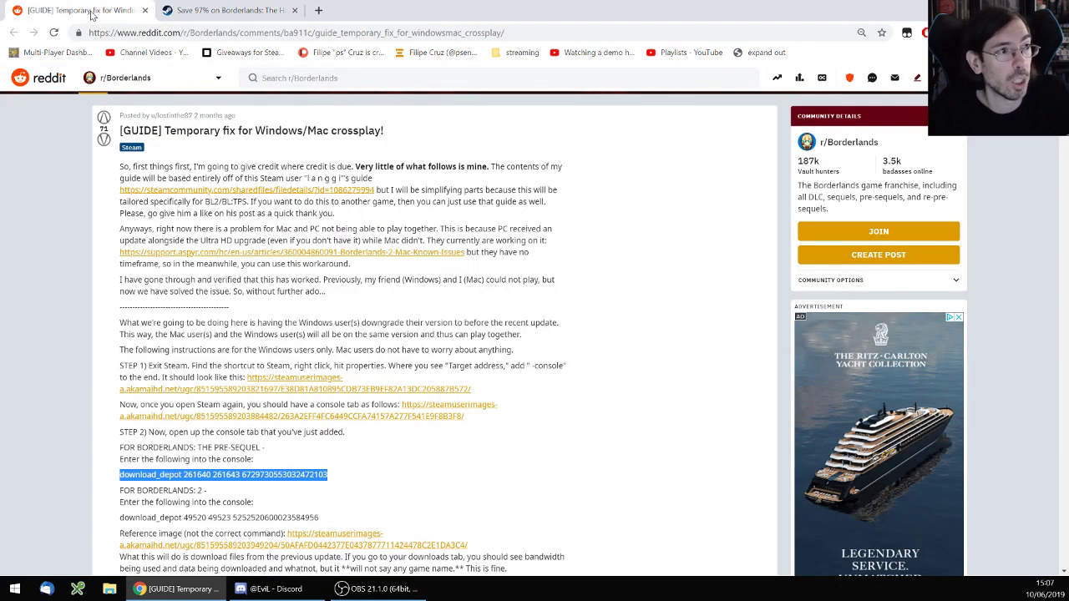
left_click(317, 33)
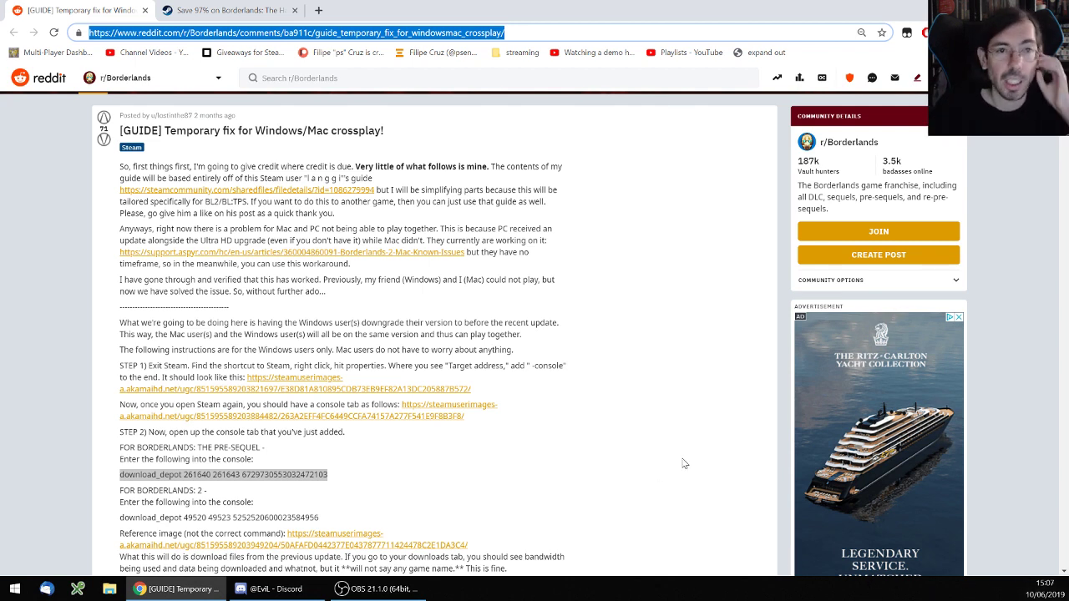
Inspect the -console parameter in the target of the Steam desktop shortcut's properties, closing them without changes.
key("super+d")
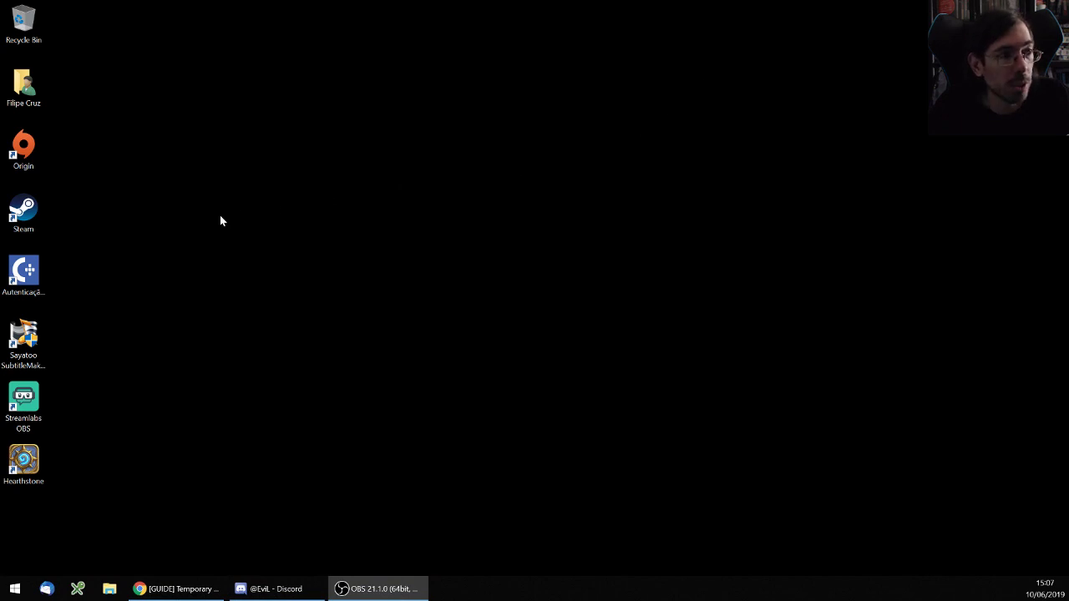
right_click(22, 217)
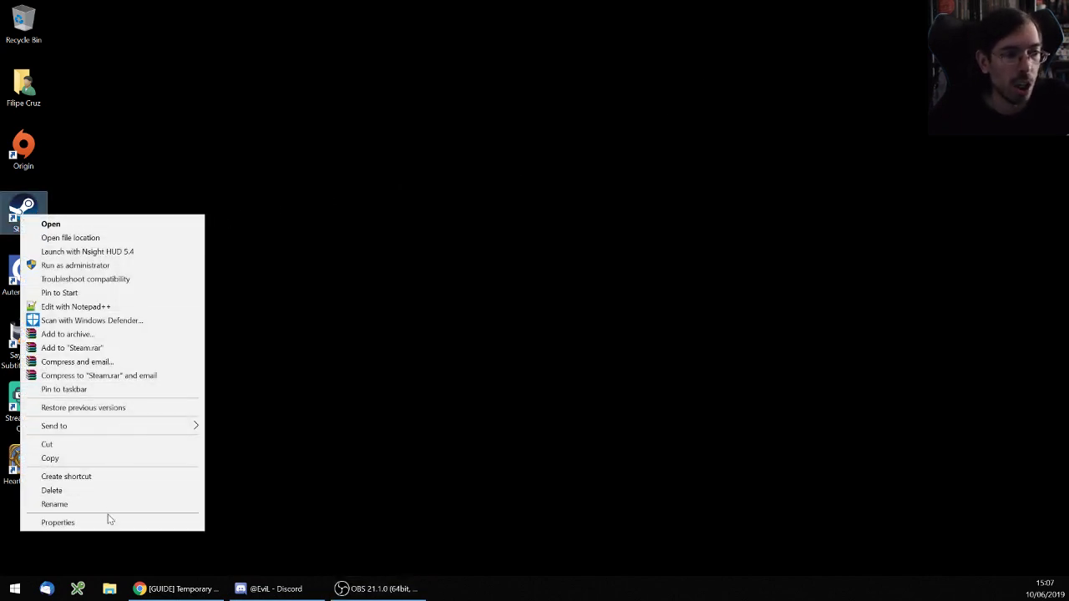
left_click(107, 523)
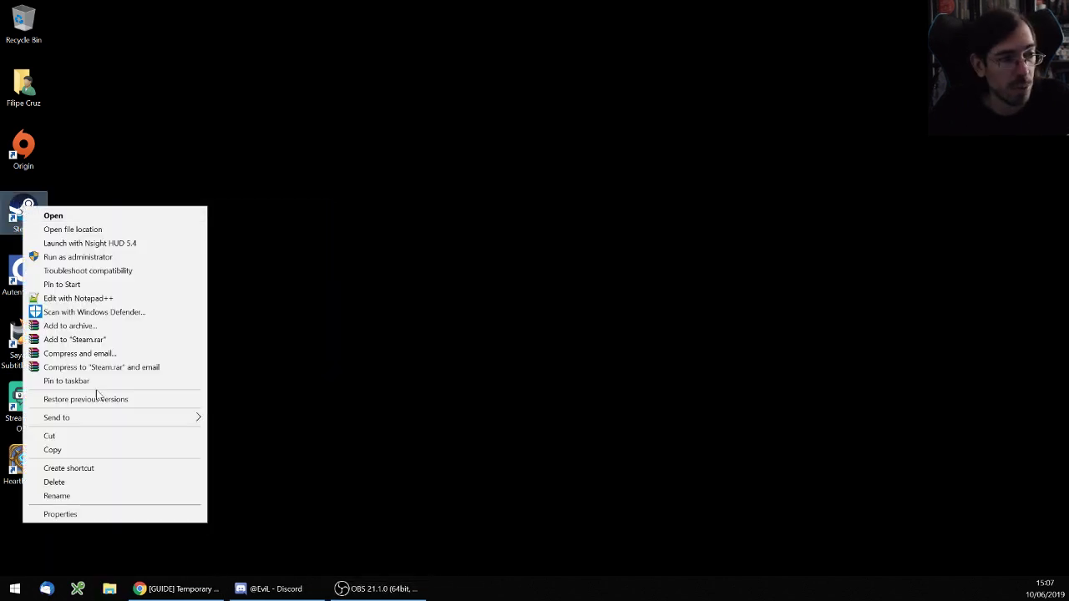
left_click(60, 514)
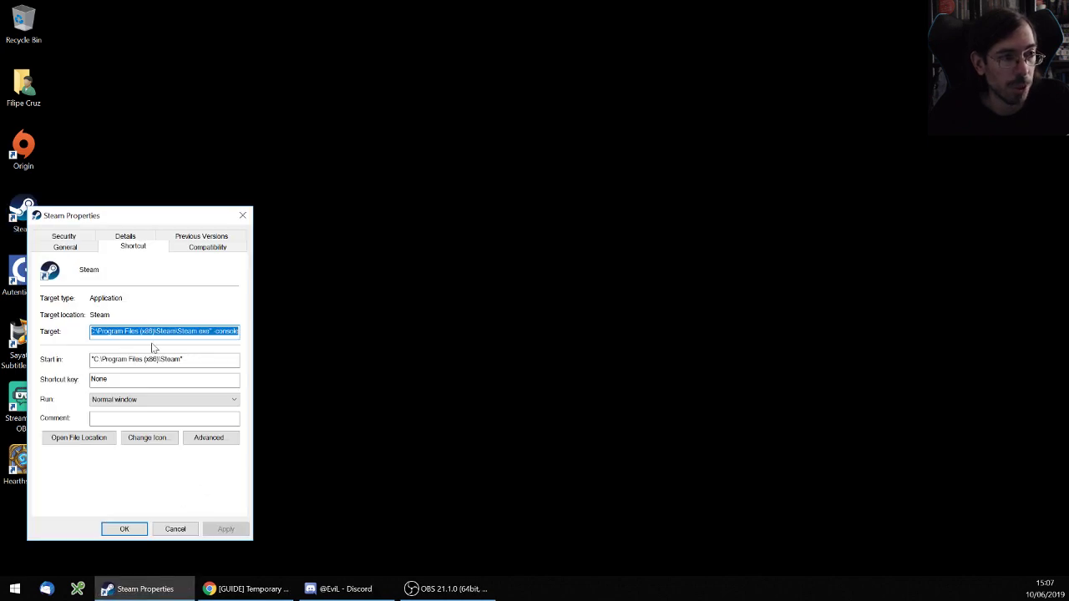
left_click(238, 331)
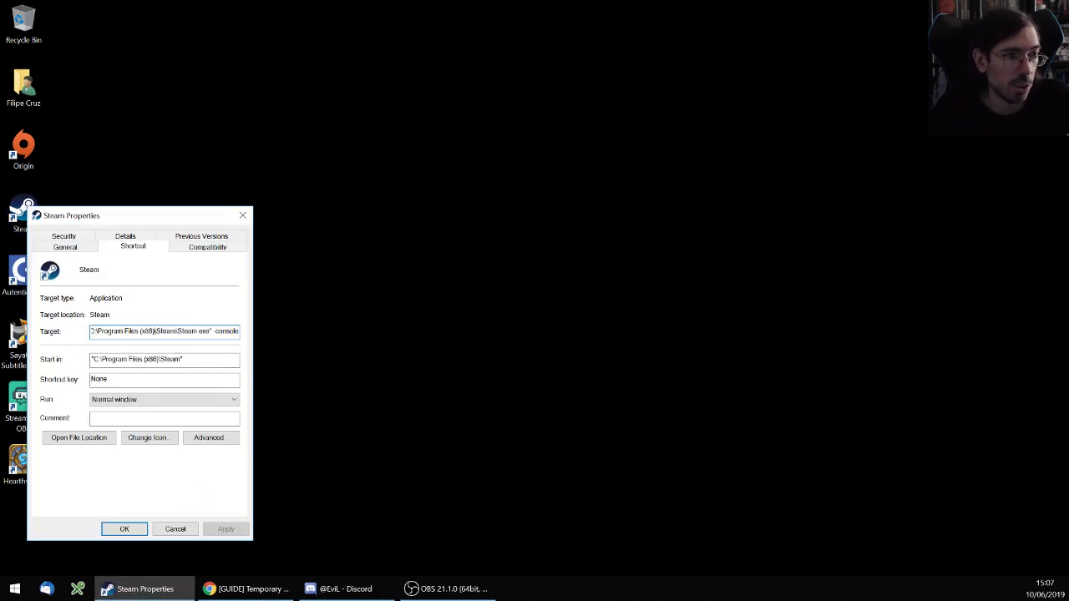
key("ctrl+shift+Left")
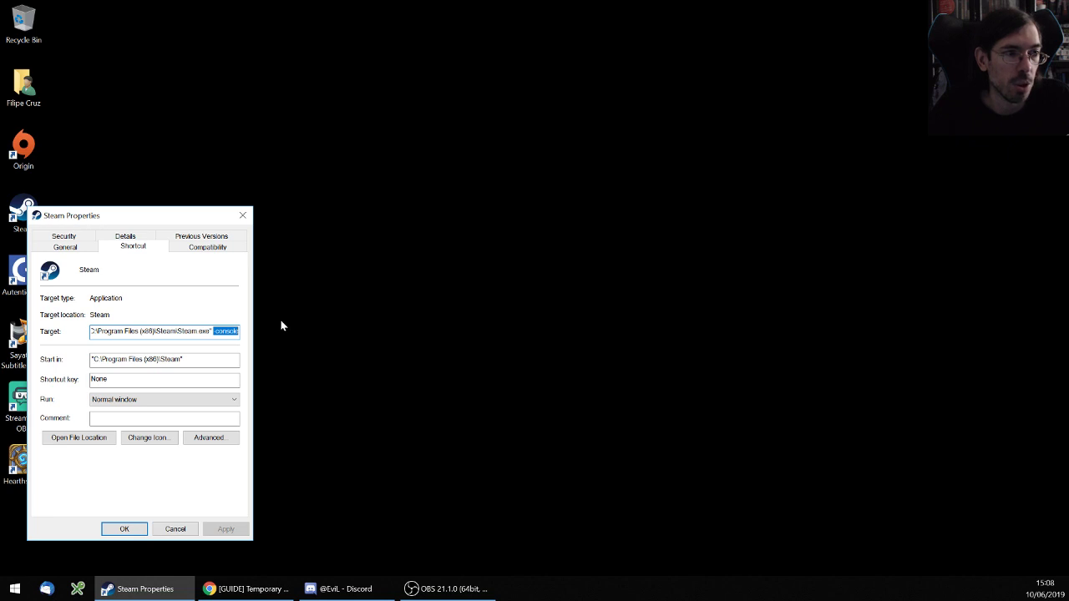
key("Right")
key("ctrl+shift+Left")
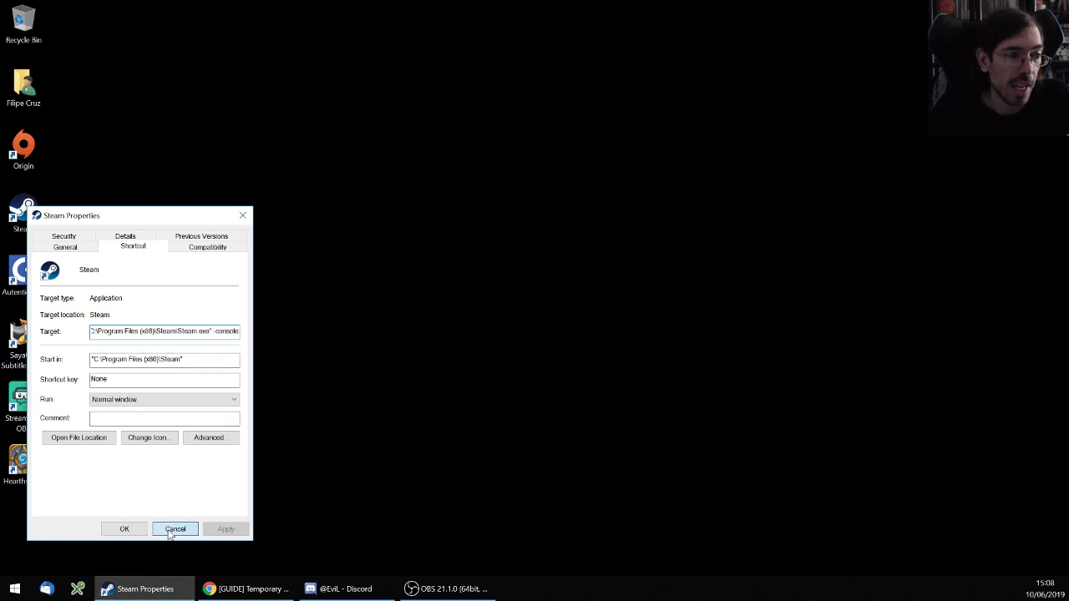
left_click(176, 529)
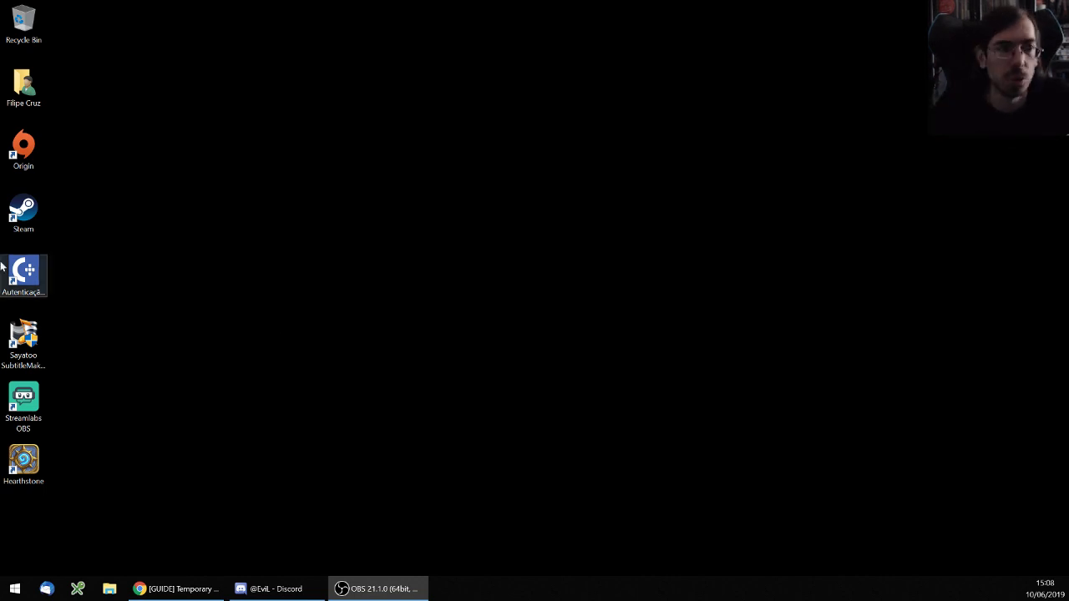
Launch Steam from the desktop shortcut and open its console.
left_click(24, 213)
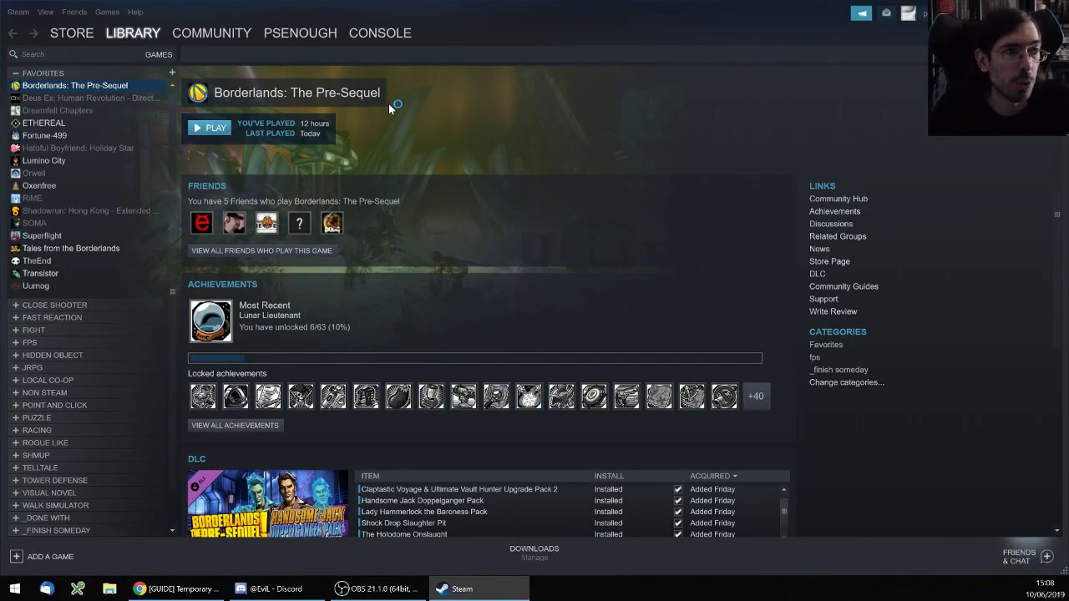
left_click(386, 36)
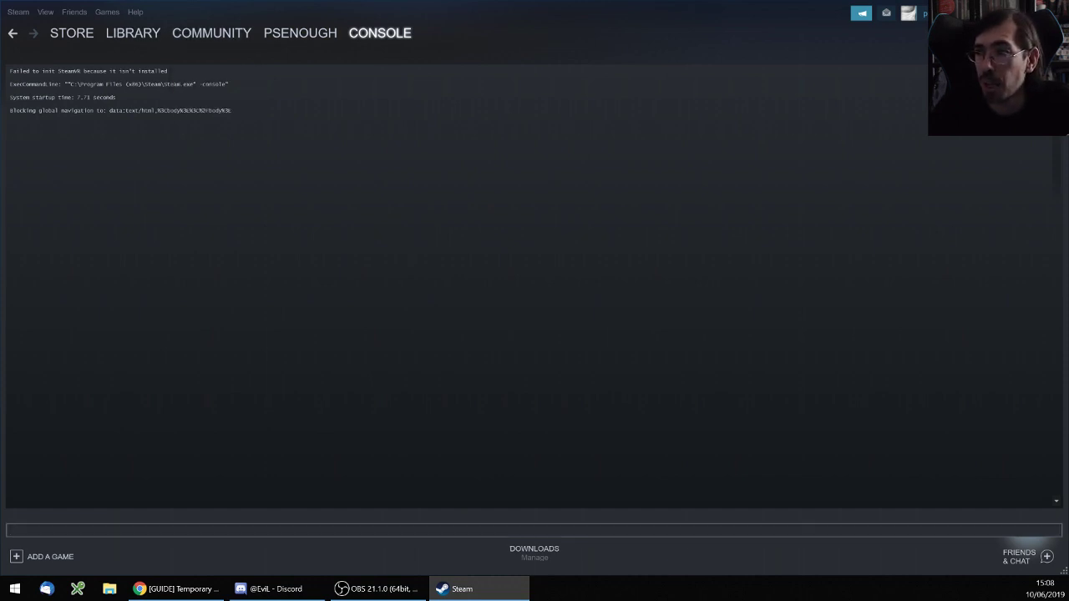
left_click(184, 591)
scroll(284, 263, "down", 3)
left_click_drag(338, 351, 119, 351)
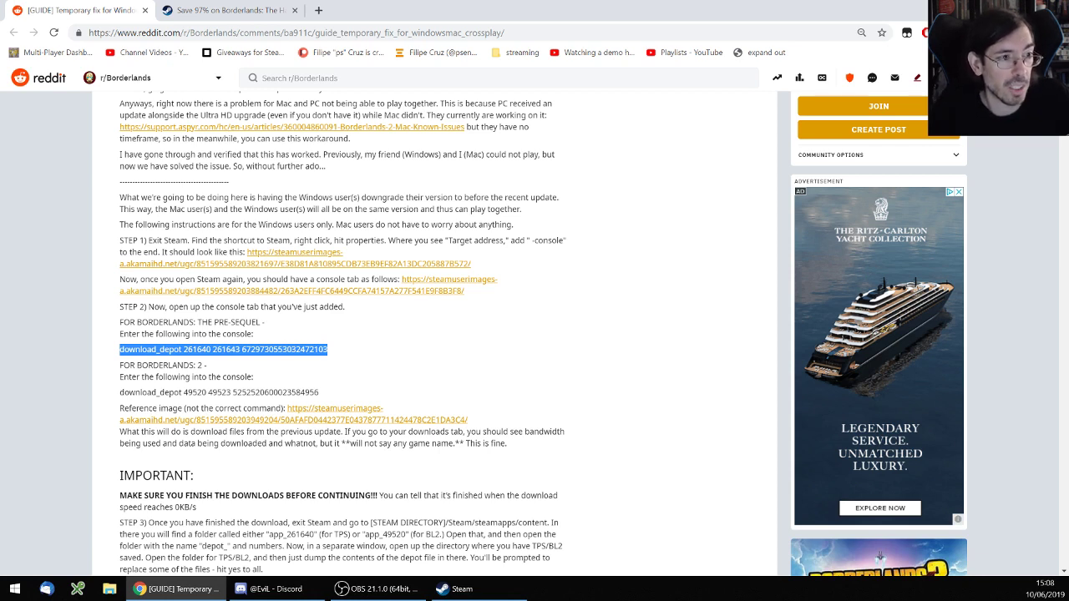
left_click_drag(120, 392, 320, 392)
left_click_drag(334, 351, 120, 351)
key("ctrl+c")
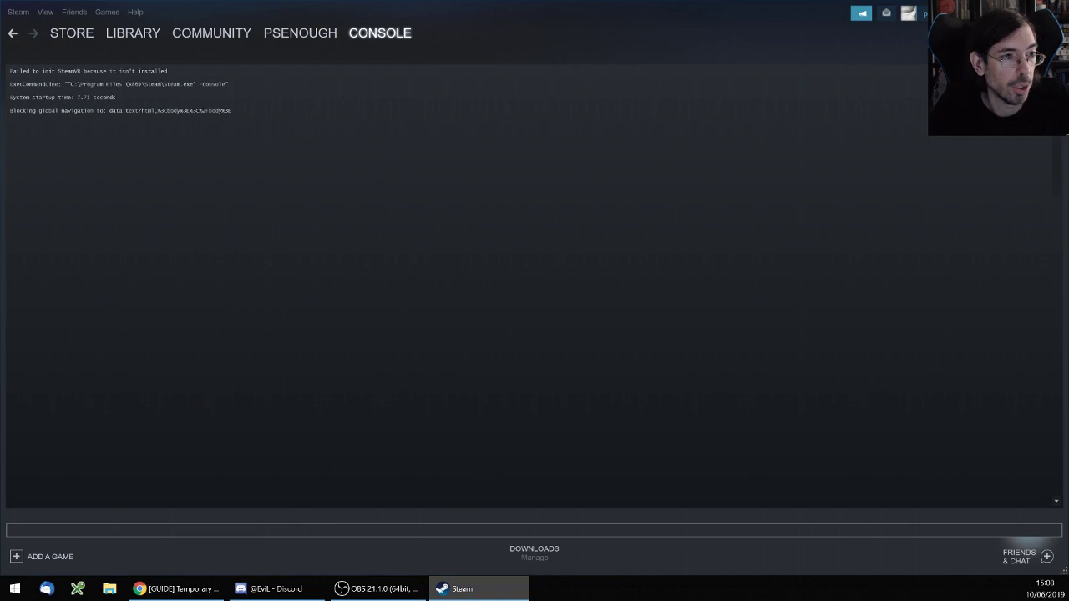
left_click(459, 588)
left_click(374, 529)
key("ctrl+v")
key("Return")
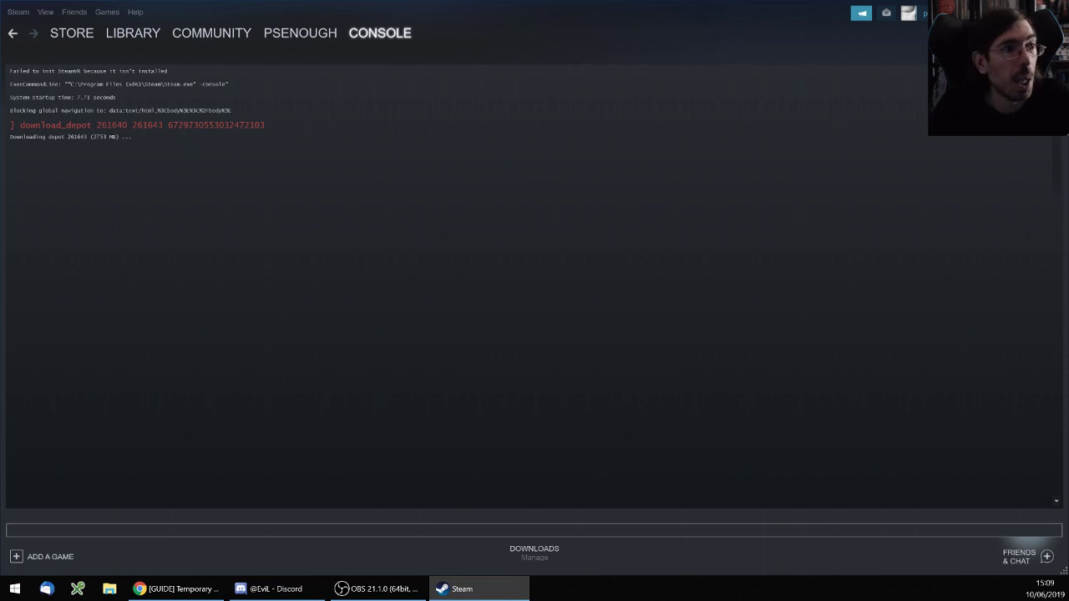
Check the depot download's network usage in the library's downloads view and return to the console.
mouse_move(109, 35)
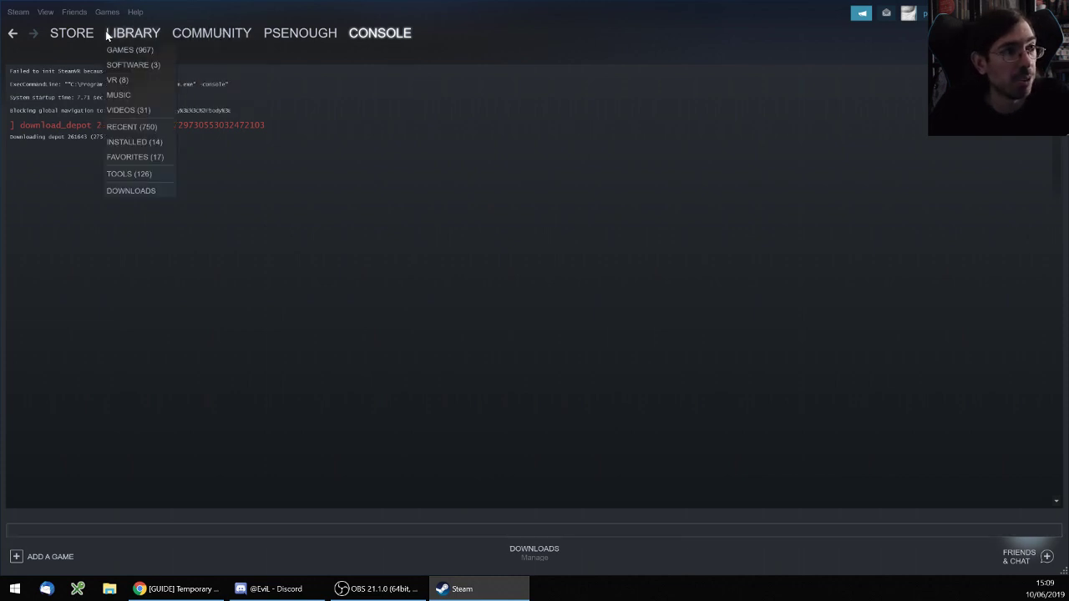
left_click(133, 191)
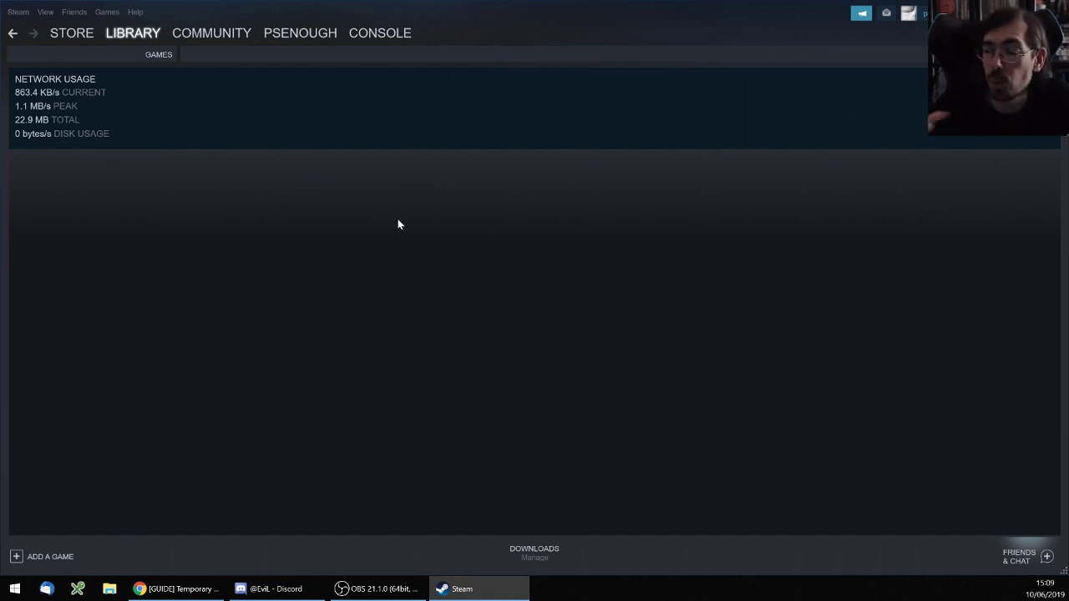
left_click(389, 36)
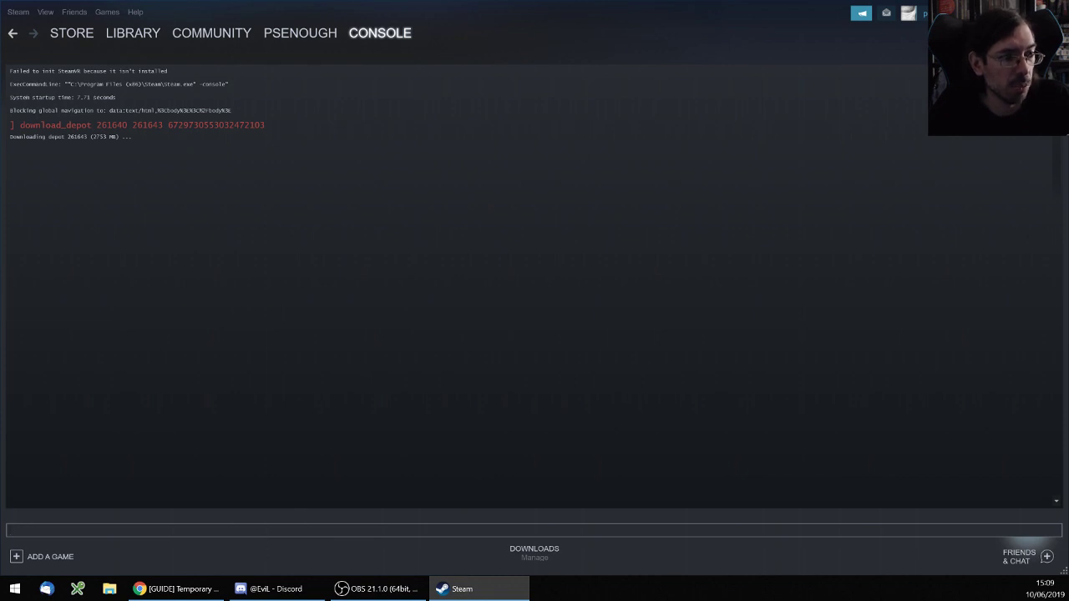
Paste the download_depot command into the console without running it and compare its app ID with the Pre-Sequel store page address.
key("ctrl+v")
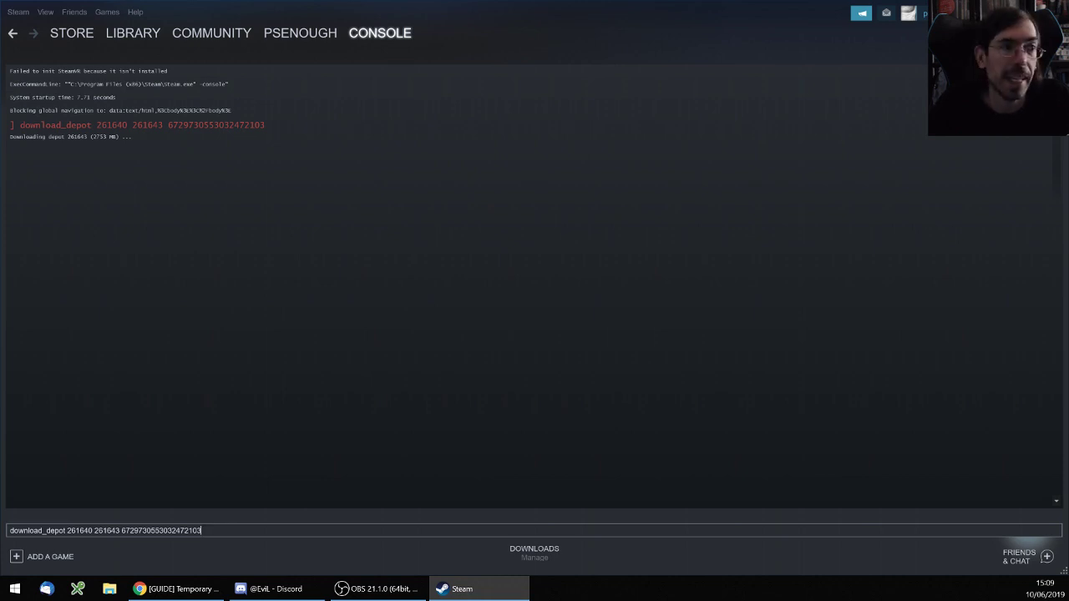
left_click(130, 49)
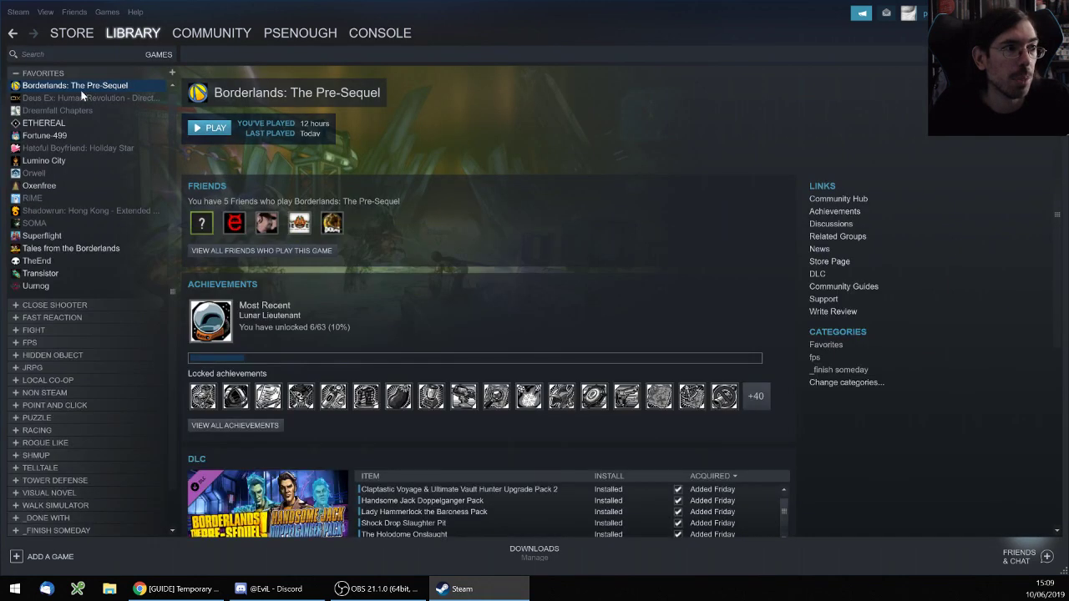
left_click(831, 262)
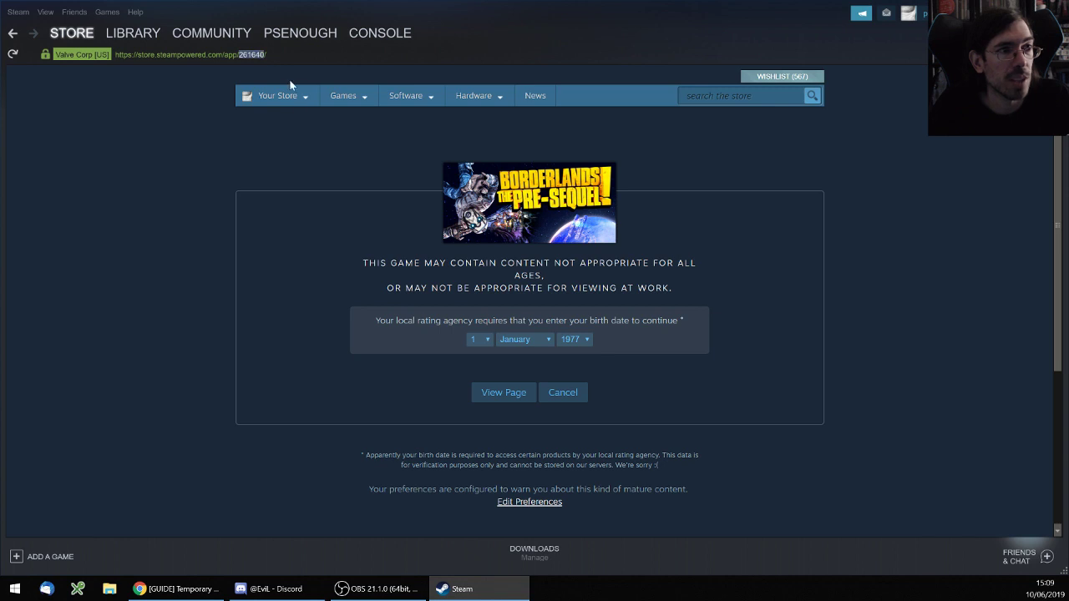
mouse_move(304, 99)
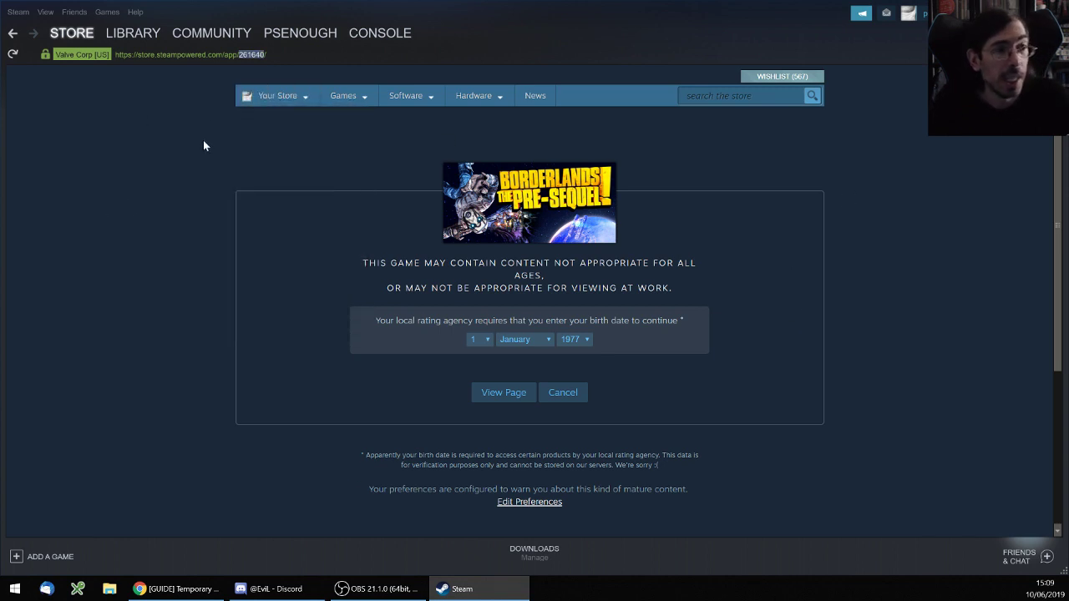
left_click(380, 32)
Open the local files folder of Borderlands: The Pre-Sequel from its properties, minimize the folder window and close the properties.
mouse_move(179, 28)
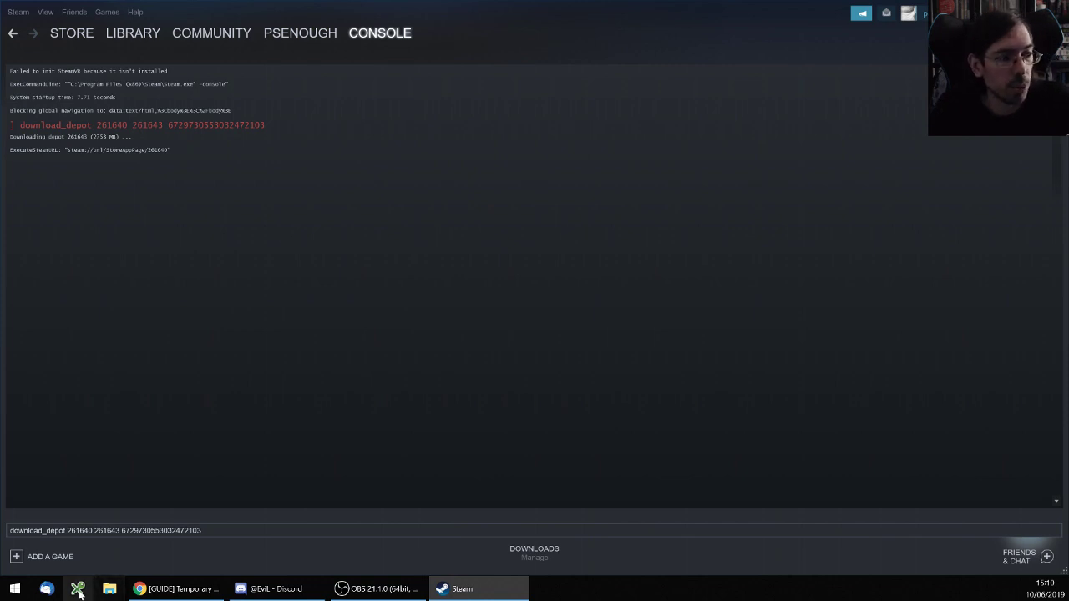
left_click(127, 35)
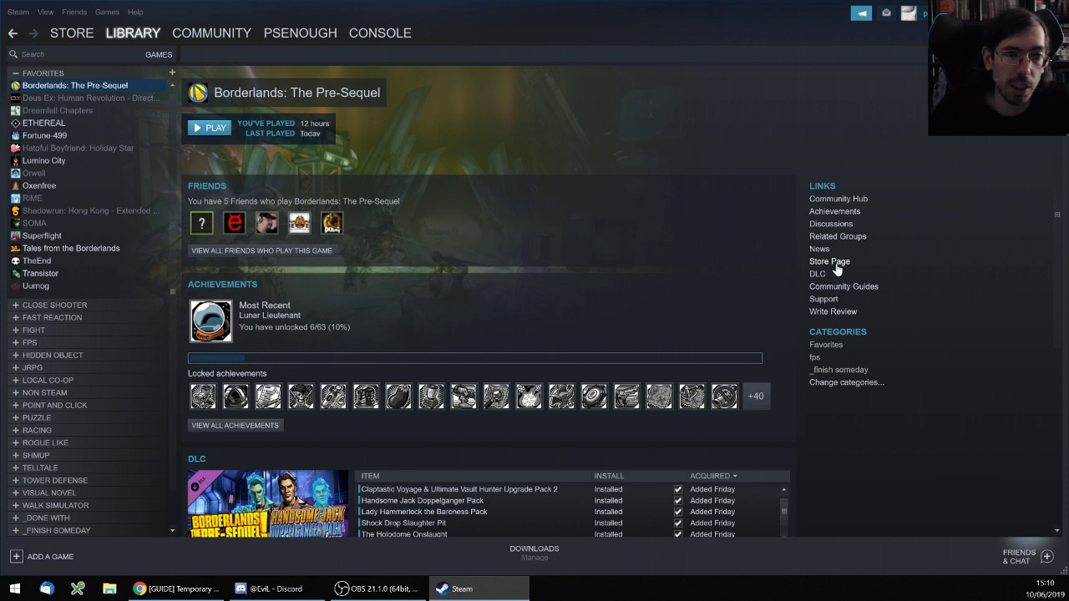
right_click(92, 86)
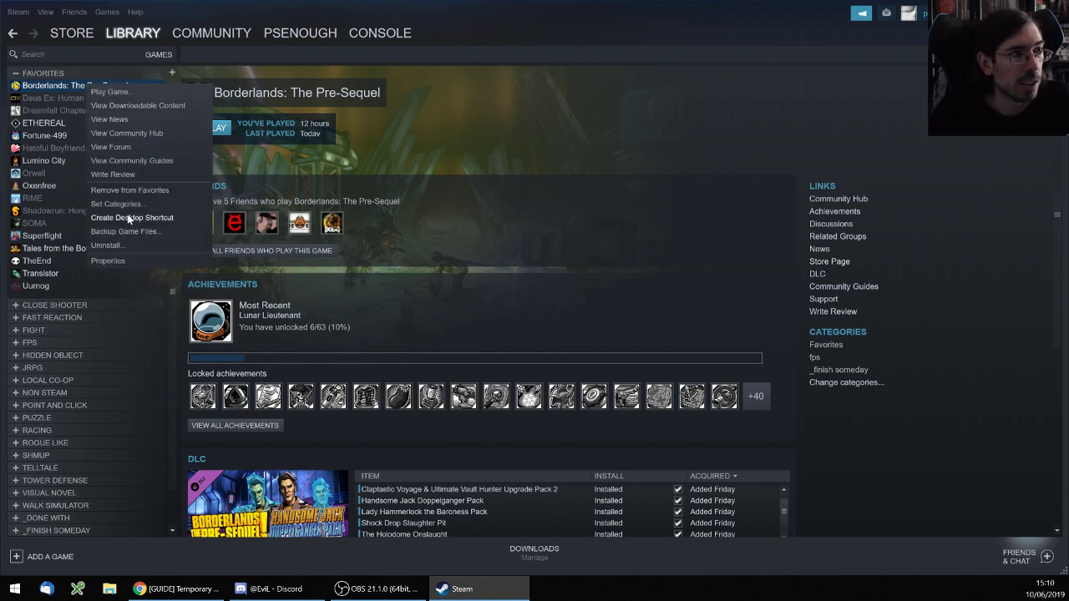
left_click(108, 262)
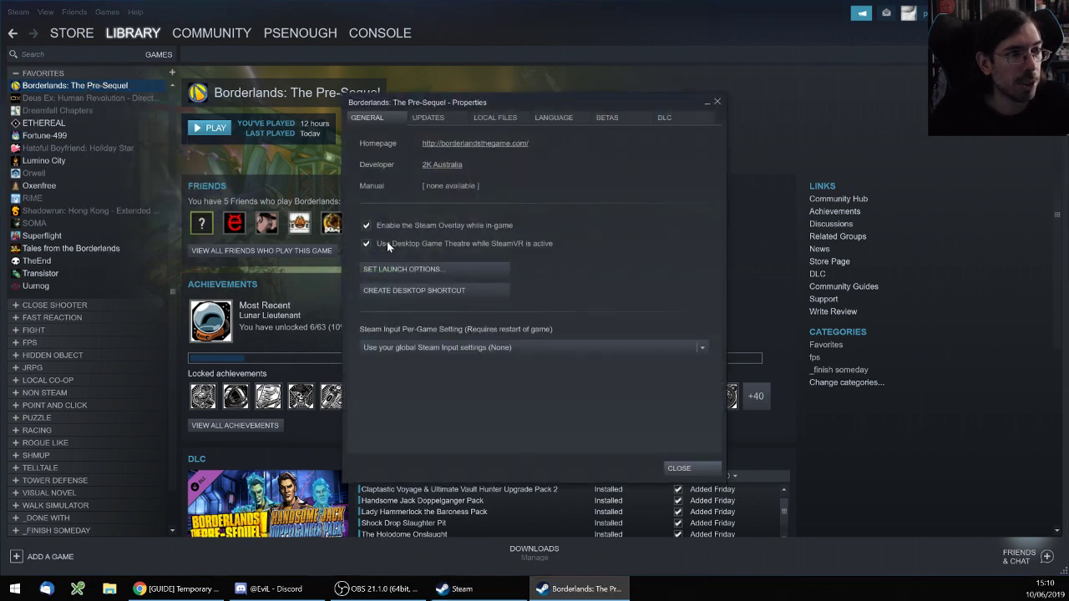
left_click(432, 117)
left_click(495, 117)
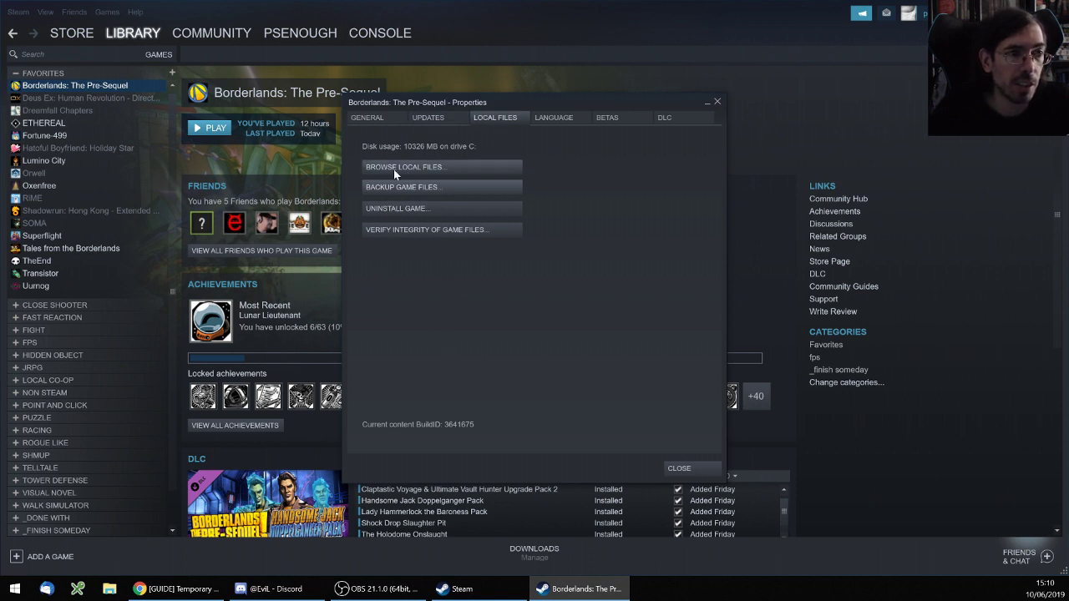
left_click(452, 170)
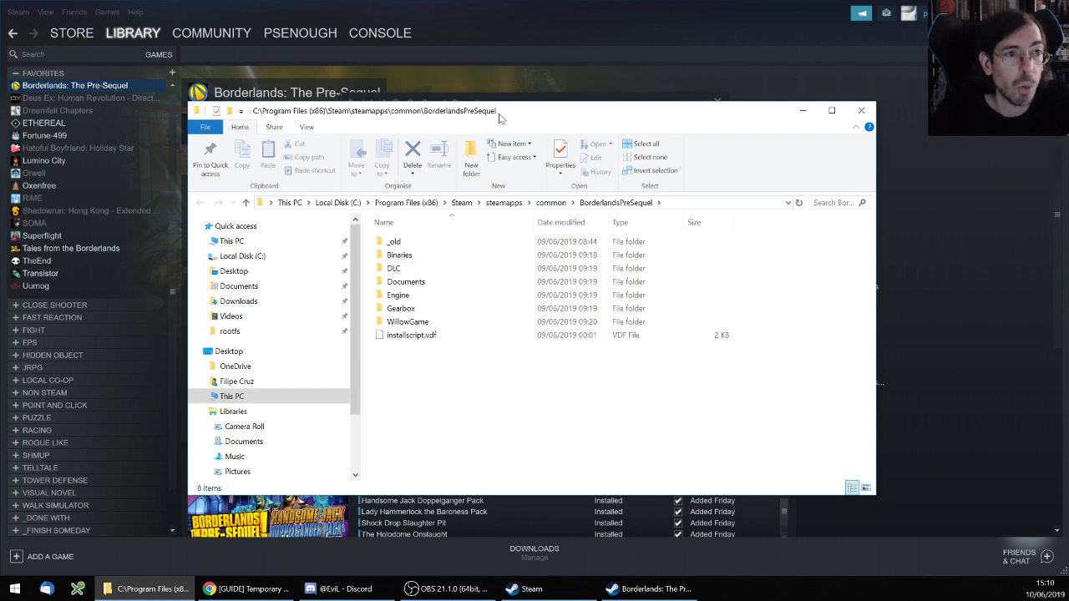
left_click(803, 111)
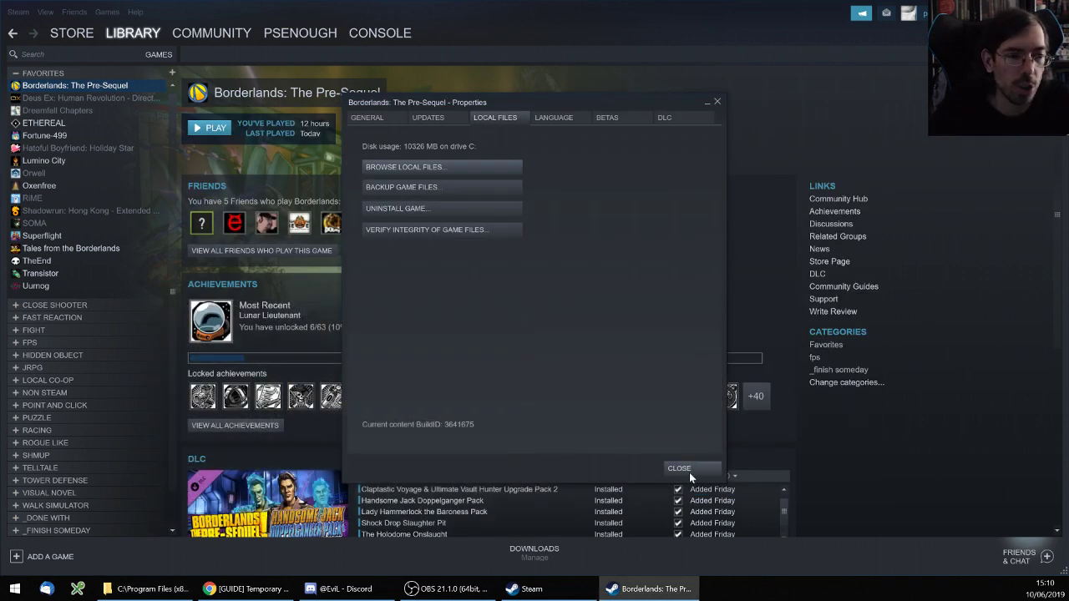
left_click(689, 472)
Examine the Ultra HD Texture Pack entry in the Pre-Sequel's DLC list and consult the Reddit guide again.
scroll(718, 453, "down", 1)
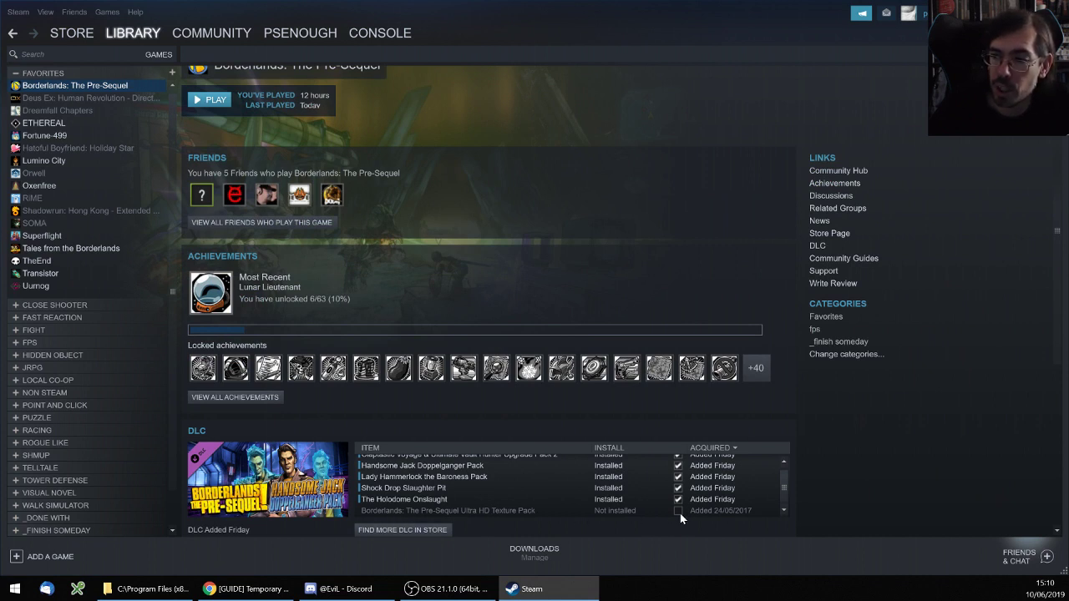
scroll(680, 472, "up", 1)
scroll(682, 482, "down", 1)
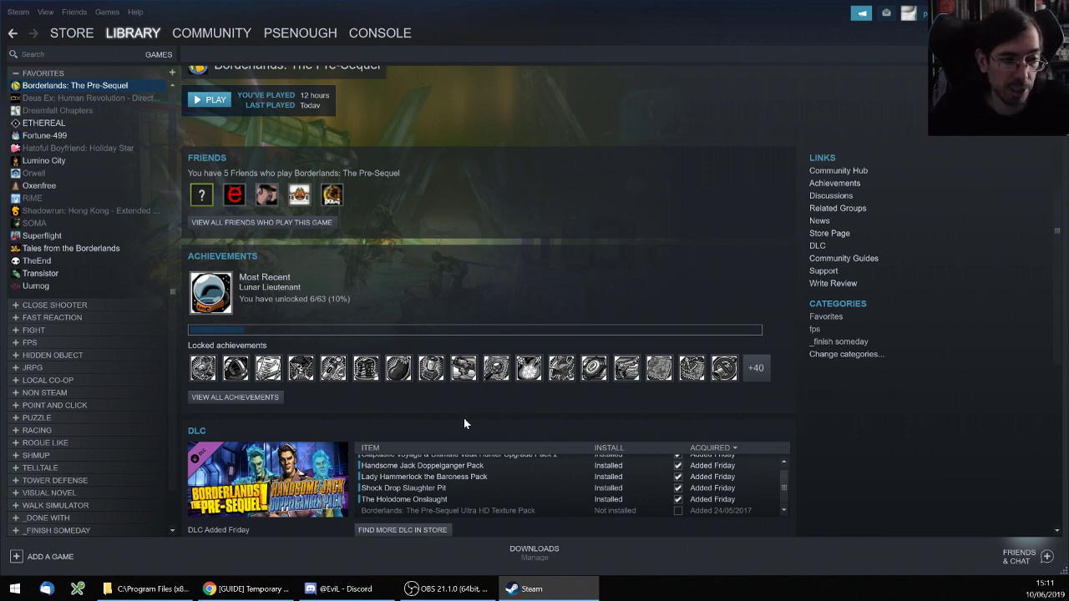
left_click(249, 591)
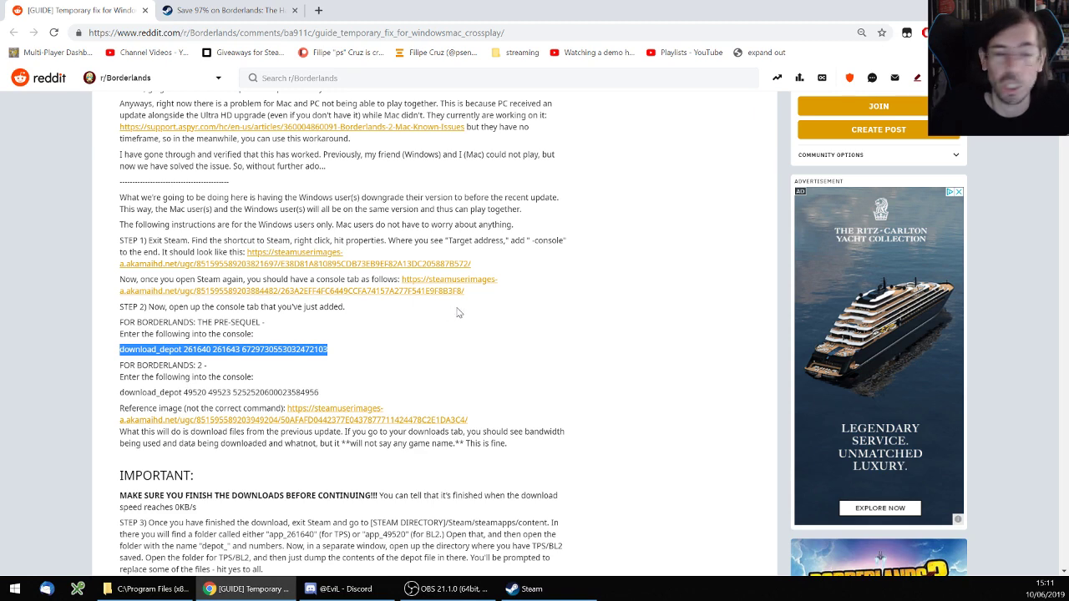
left_click(534, 590)
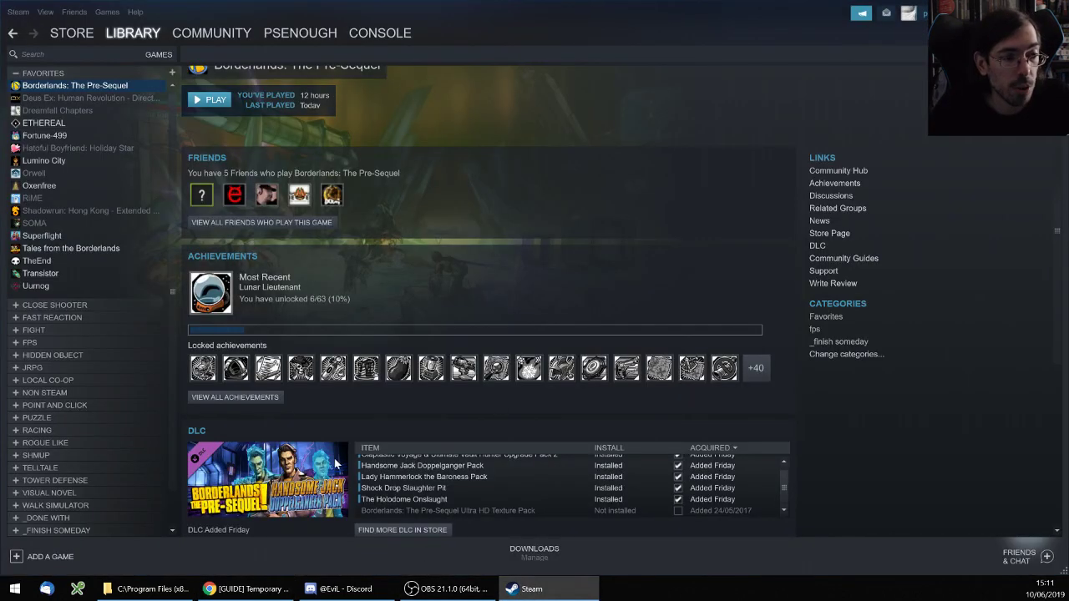
Bring up the game's local files window and open a second File Explorer window at the same BorderlandsPreSequel folder path.
left_click(152, 595)
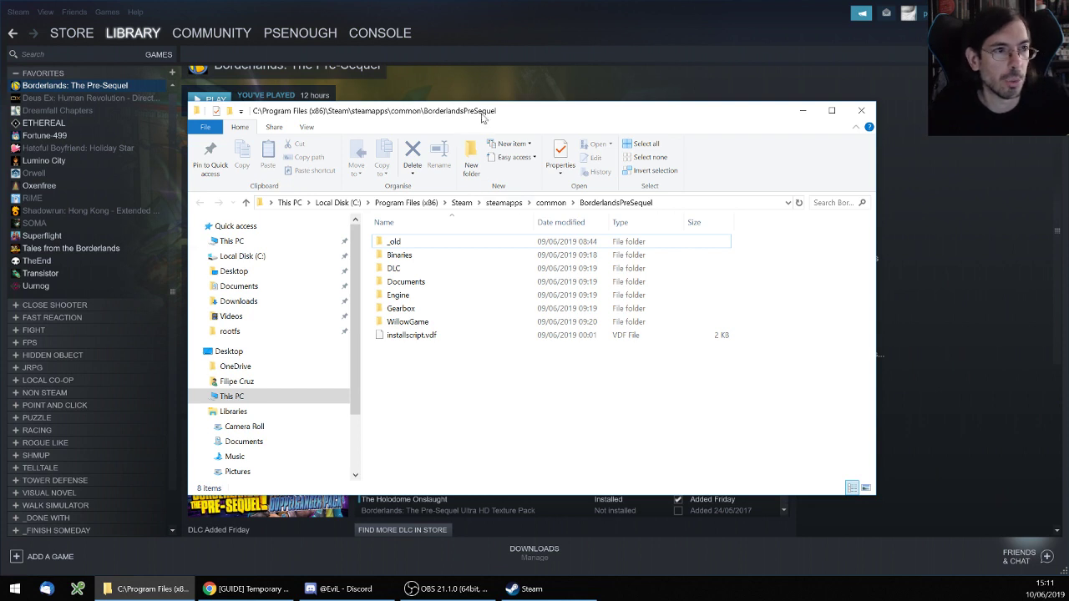
left_click(700, 209)
key("ctrl+c")
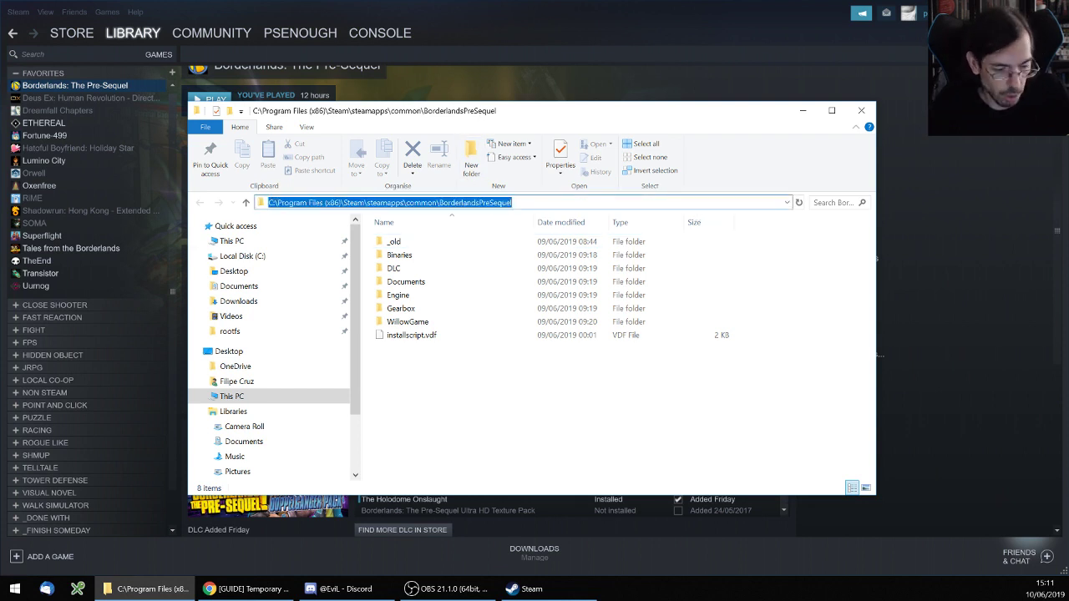
right_click(149, 588)
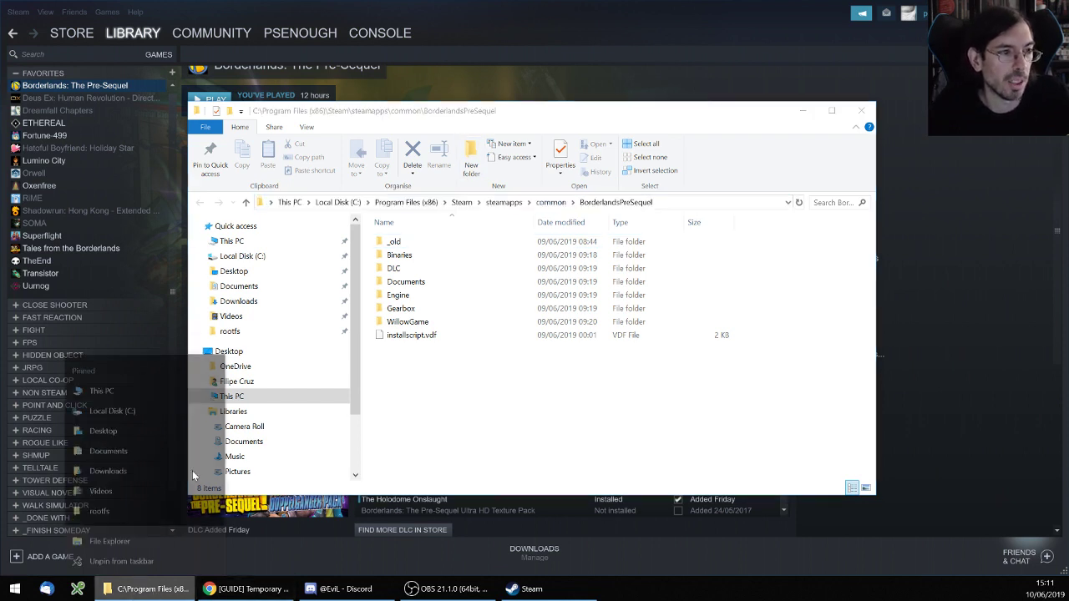
left_click(120, 390)
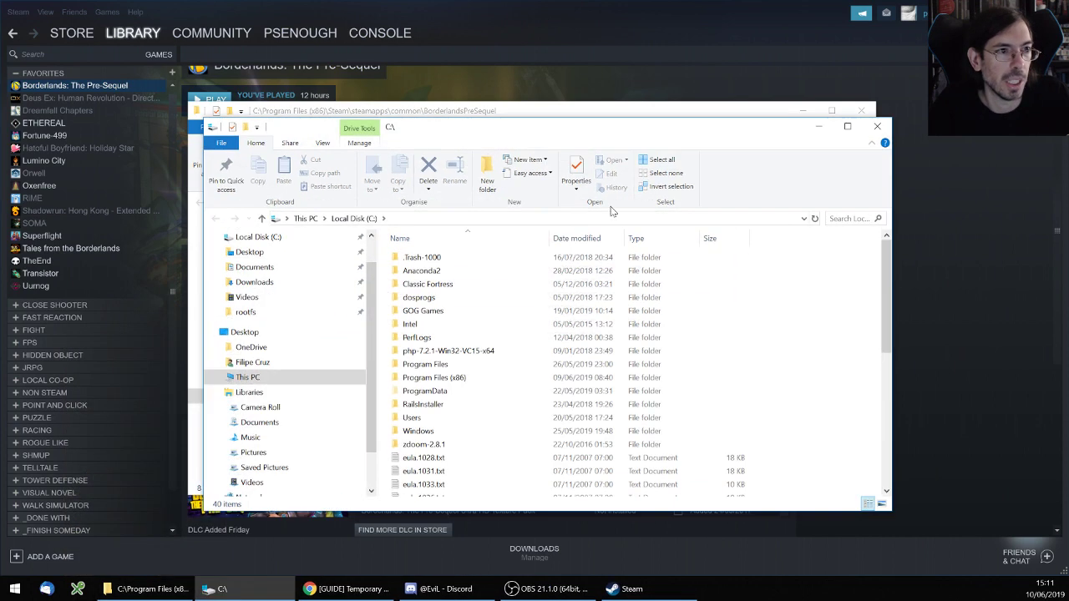
left_click(553, 218)
key("ctrl+v")
key("Return")
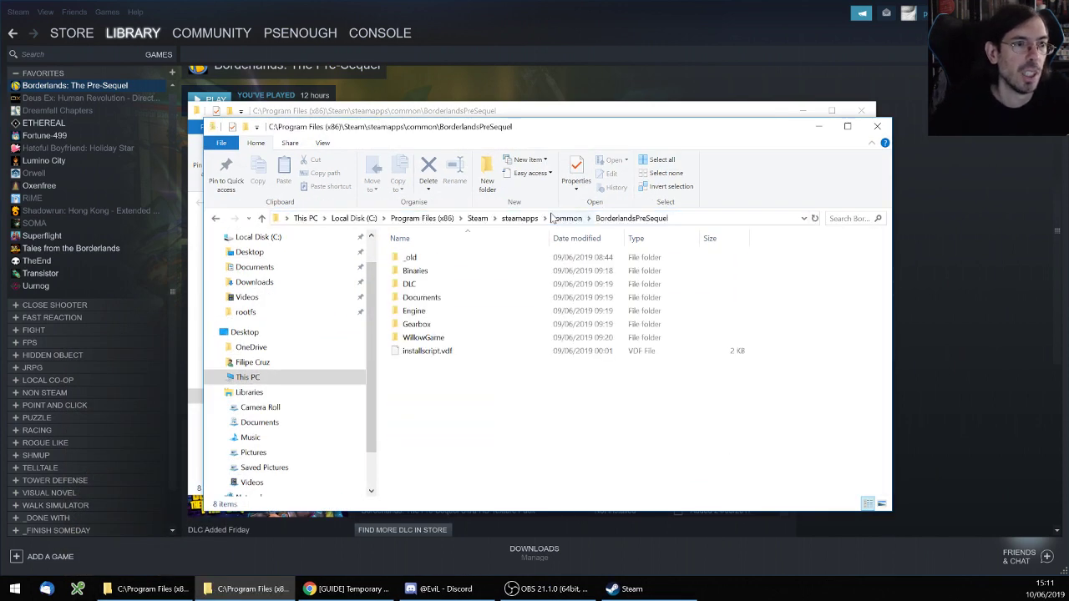
Arrange the two BorderlandsPreSequel folder windows side by side, each filling half the screen.
left_click_drag(512, 113, 417, 112)
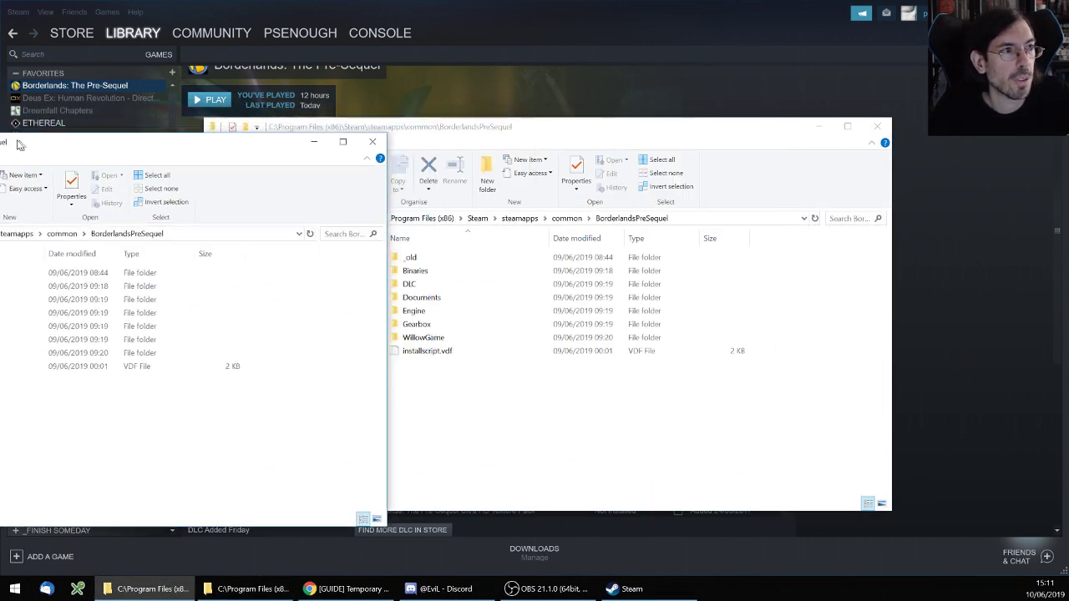
left_click_drag(5, 144, 4, 144)
left_click(681, 145)
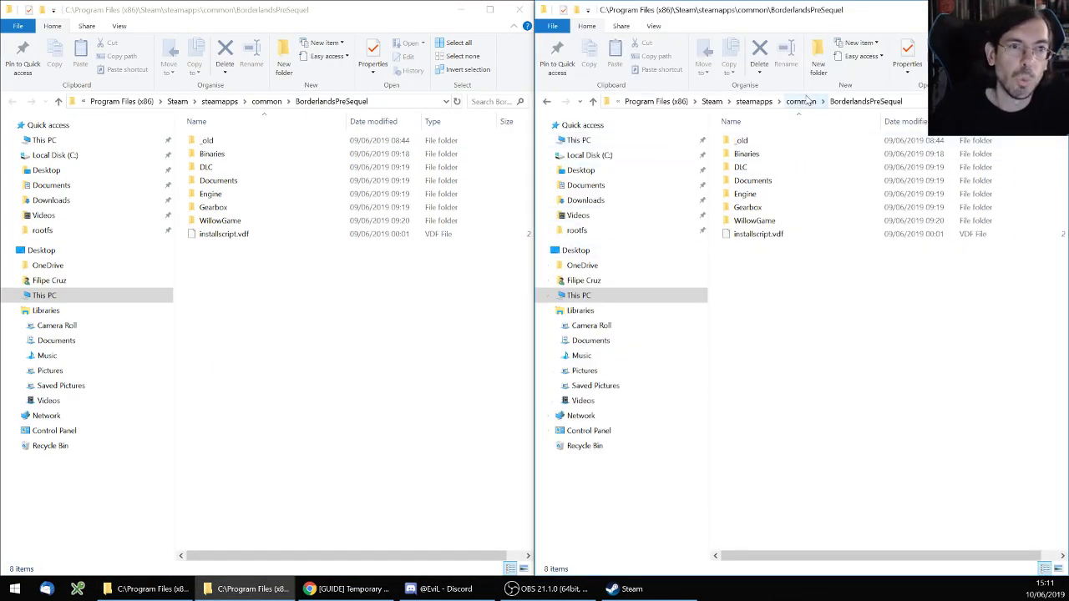
In the second File Explorer window, go to steamapps and open content\app_261640\depot_261643.
left_click(741, 156)
left_click(762, 236, "shift")
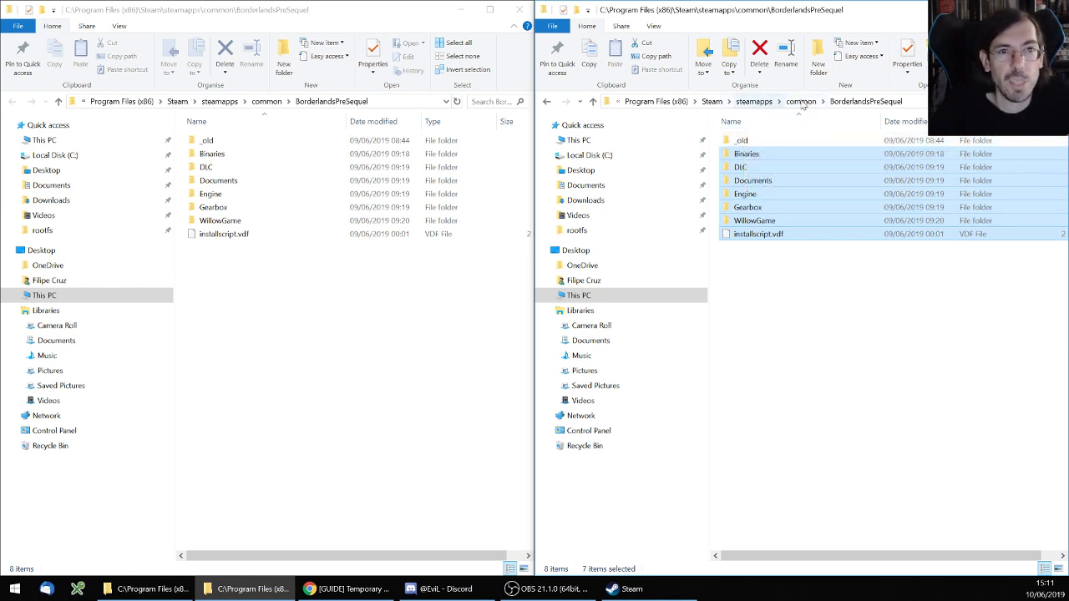
left_click(747, 104)
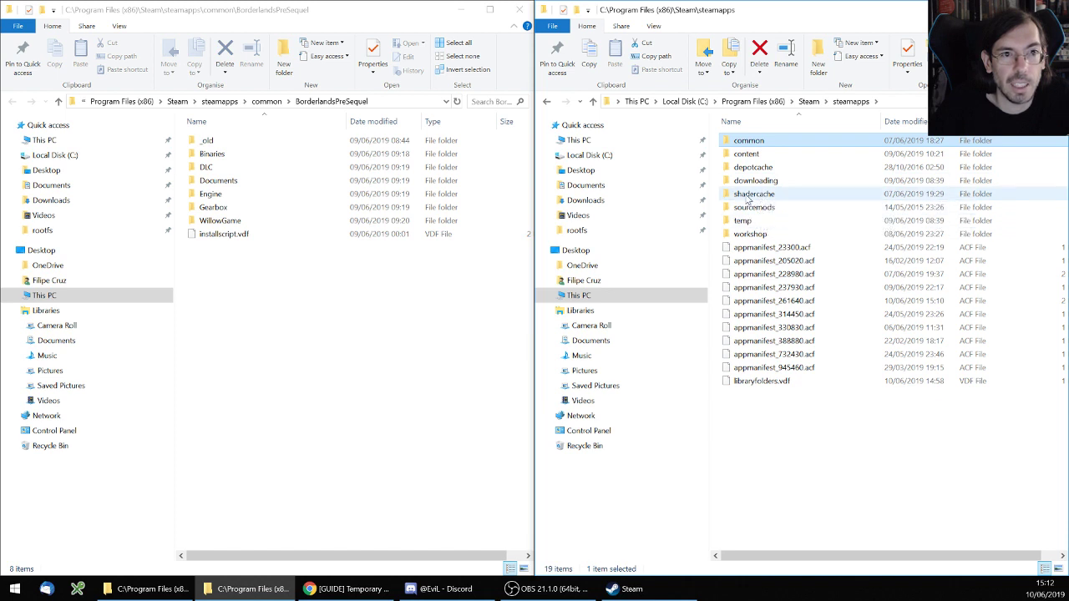
mouse_move(756, 159)
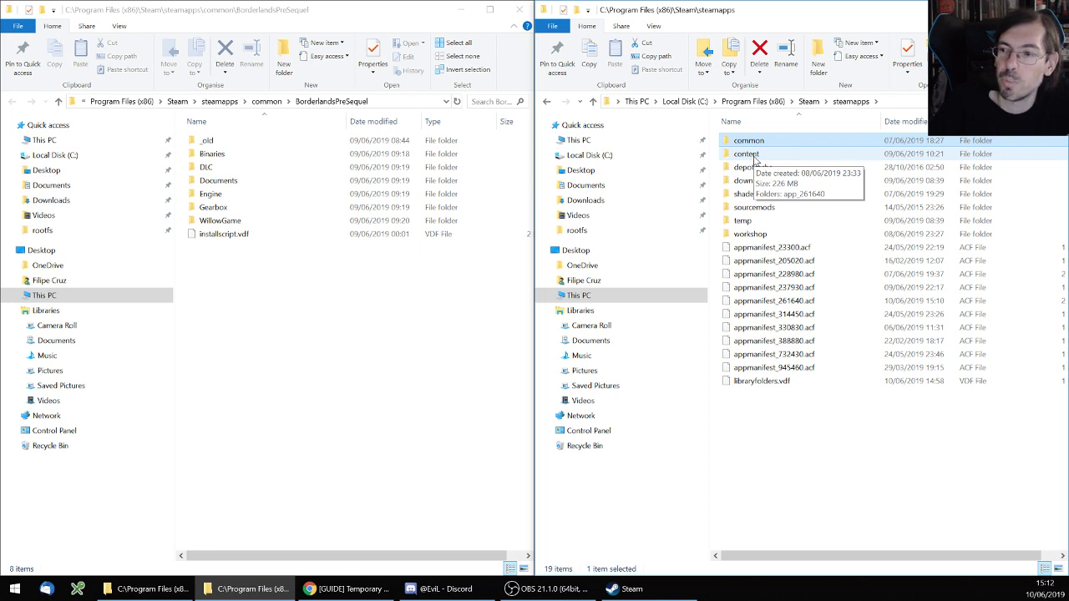
double_click(746, 154)
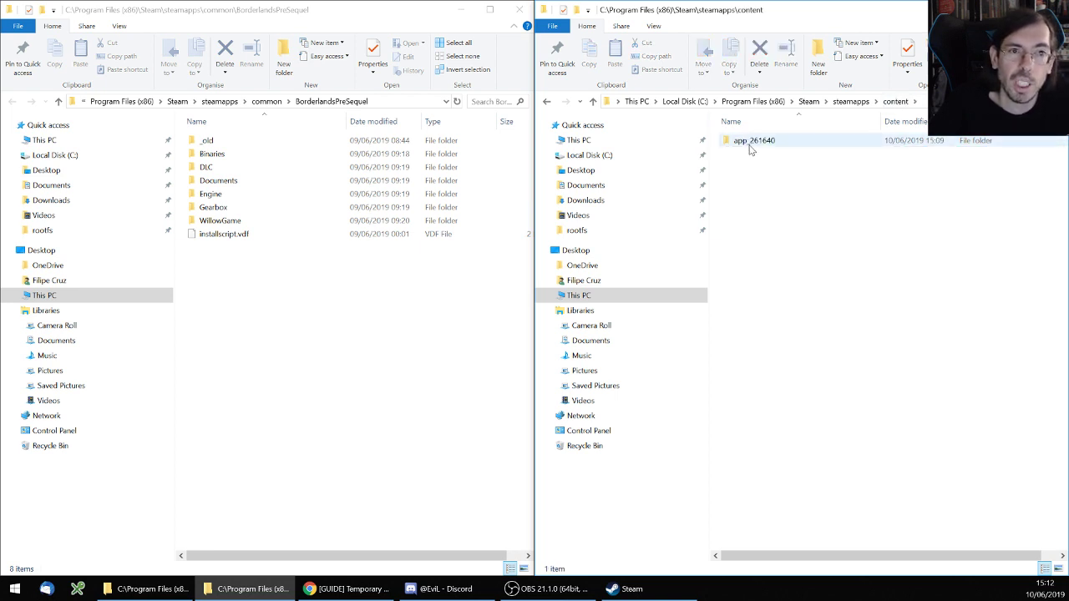
double_click(761, 147)
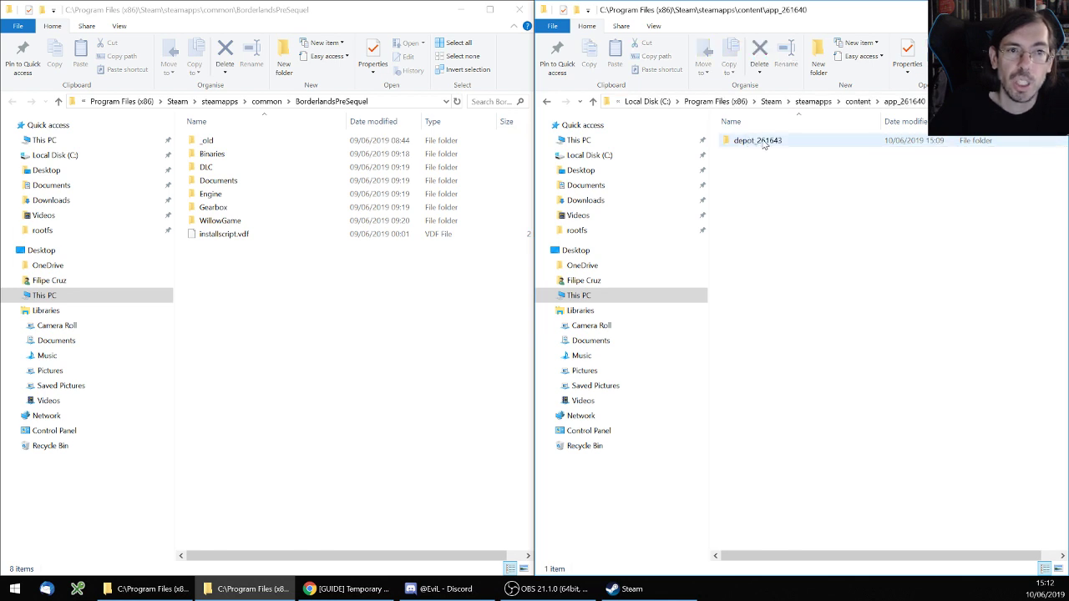
double_click(769, 145)
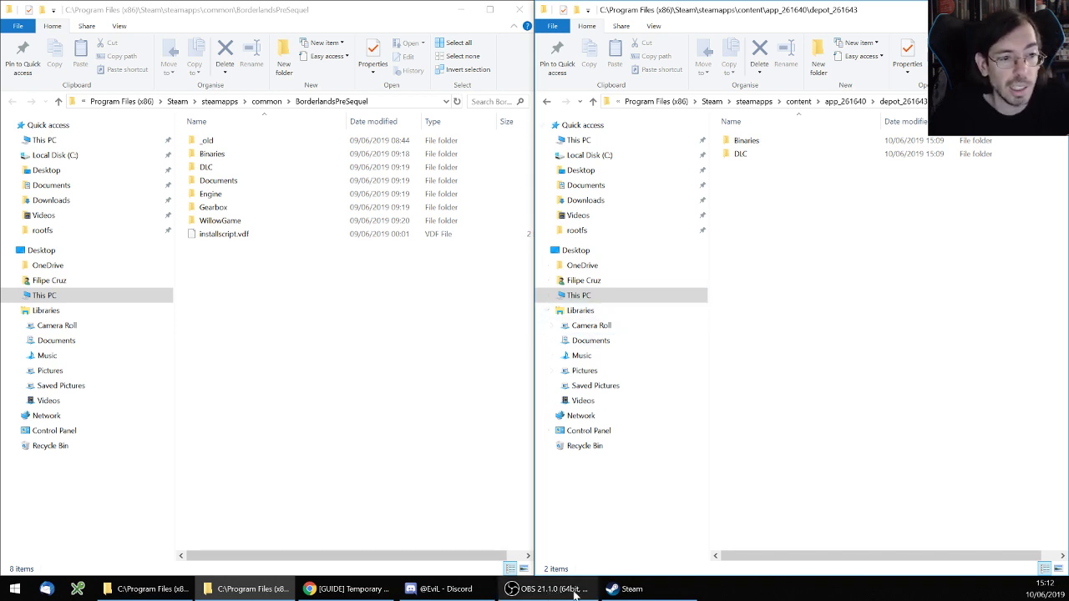
Switch to Steam and check the depot download's progress in the library's downloads view and the console.
left_click(628, 589)
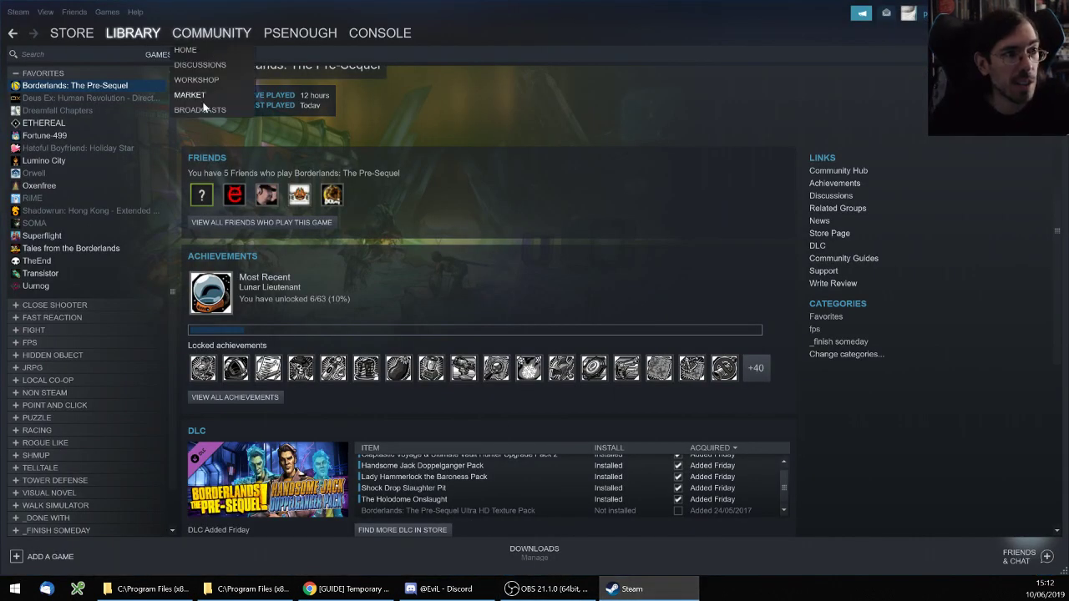
mouse_move(134, 38)
left_click(131, 190)
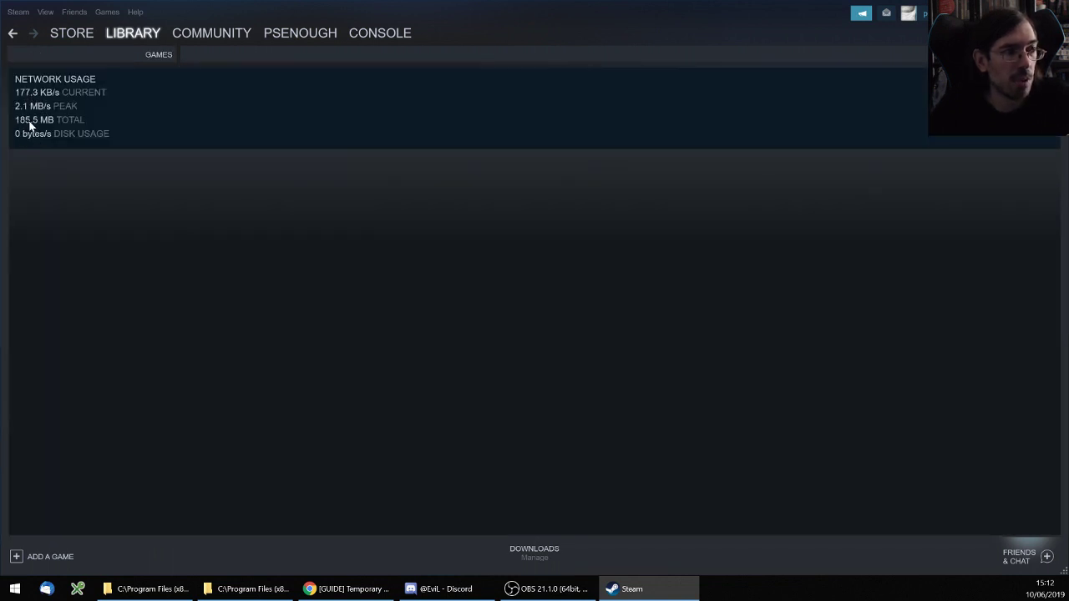
left_click(372, 36)
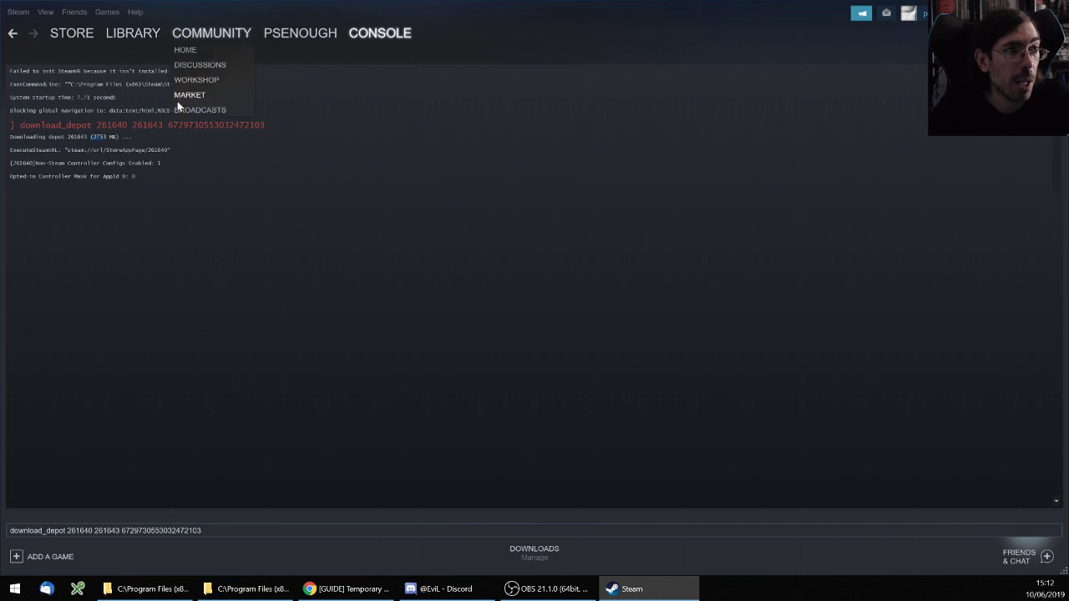
mouse_move(128, 36)
left_click(126, 192)
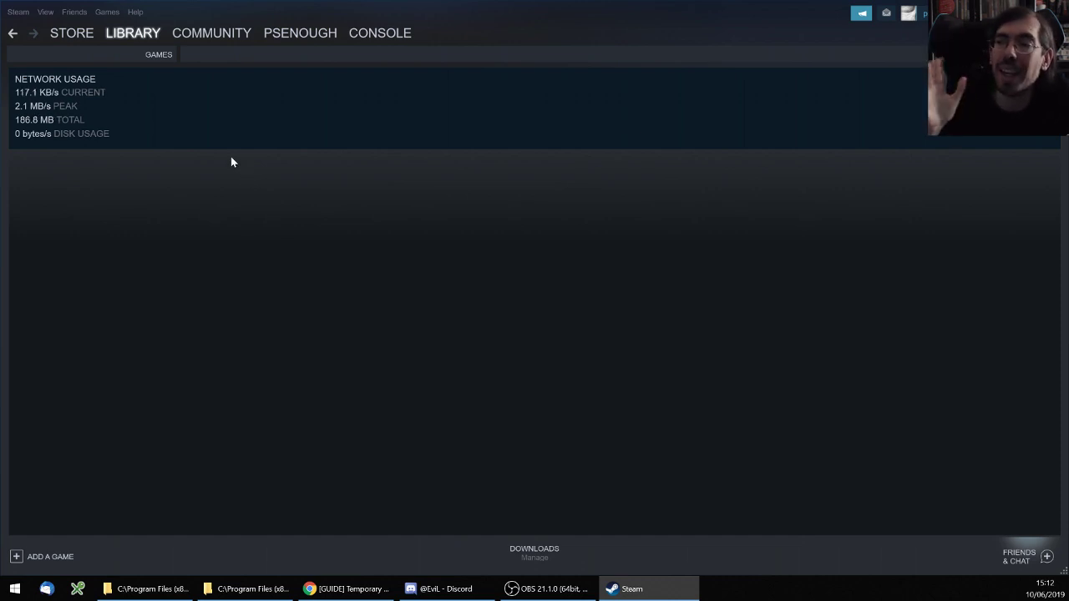
left_click(230, 588)
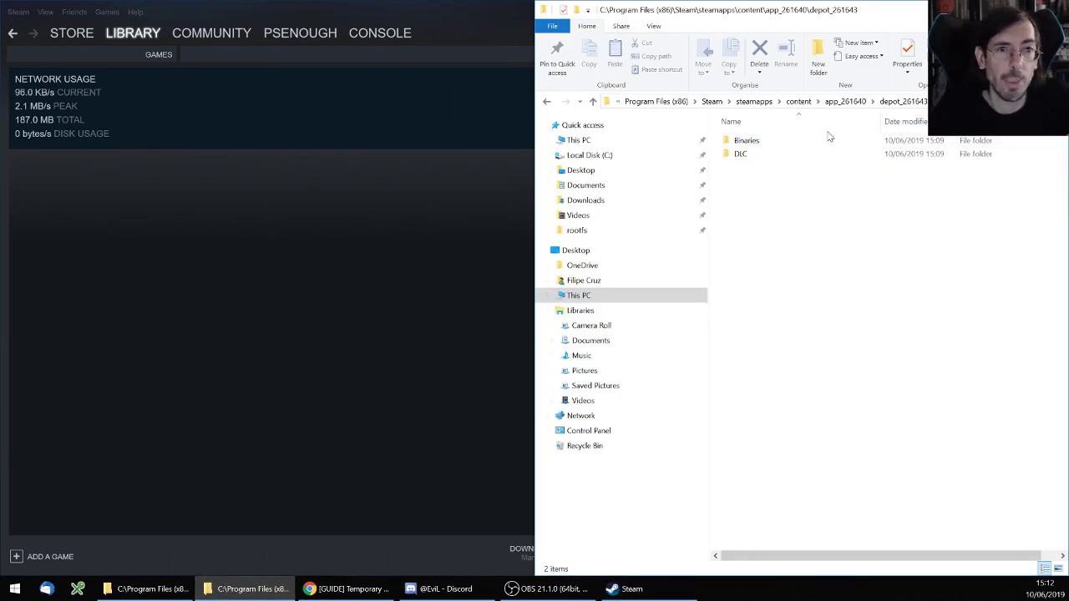
key("ctrl+a")
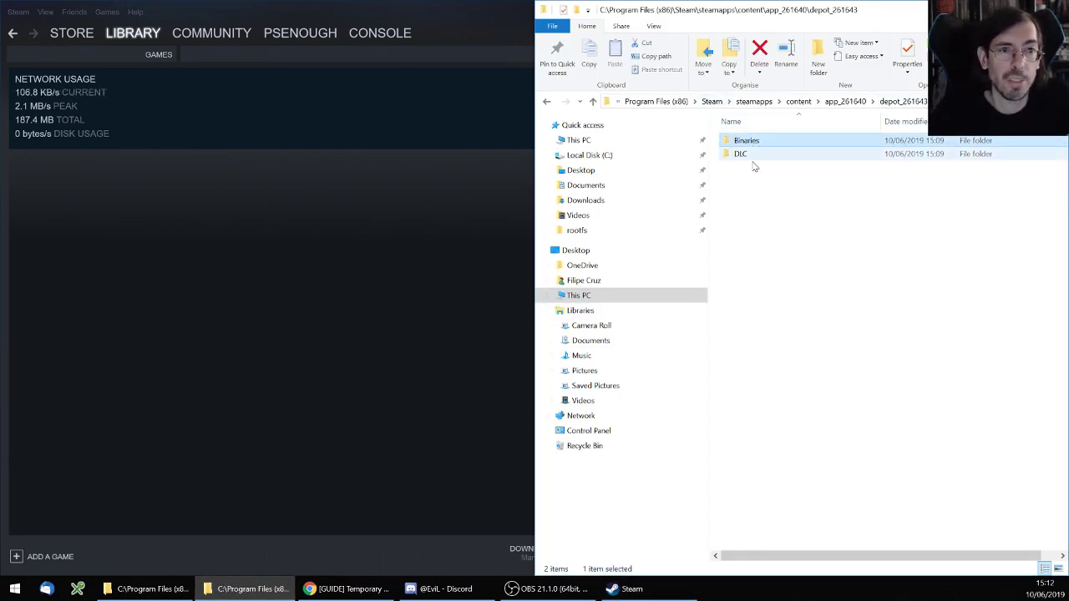
right_click(765, 153)
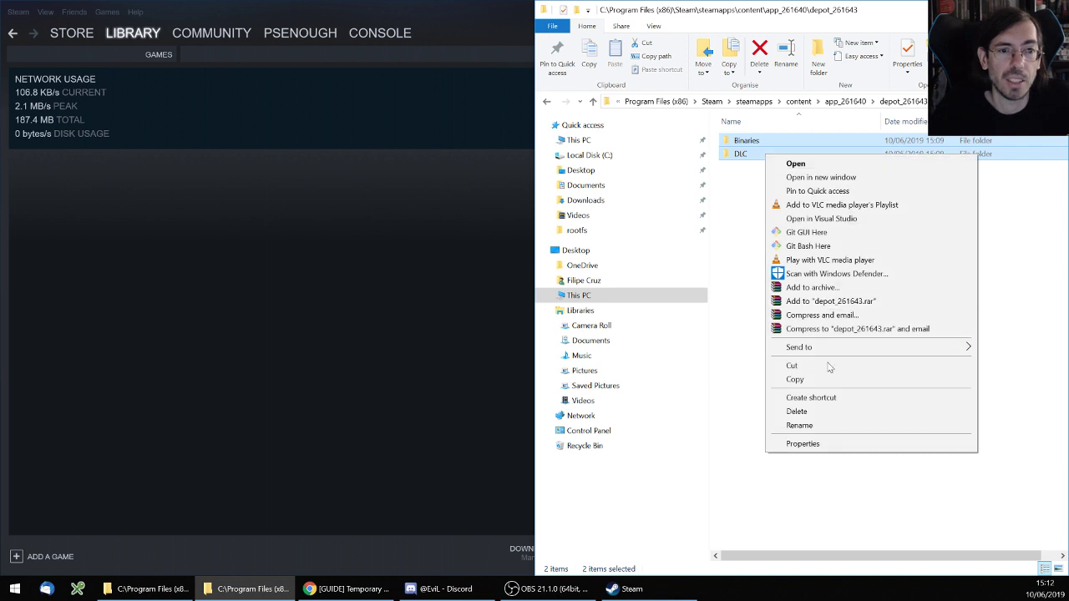
left_click(729, 282)
left_click(731, 283)
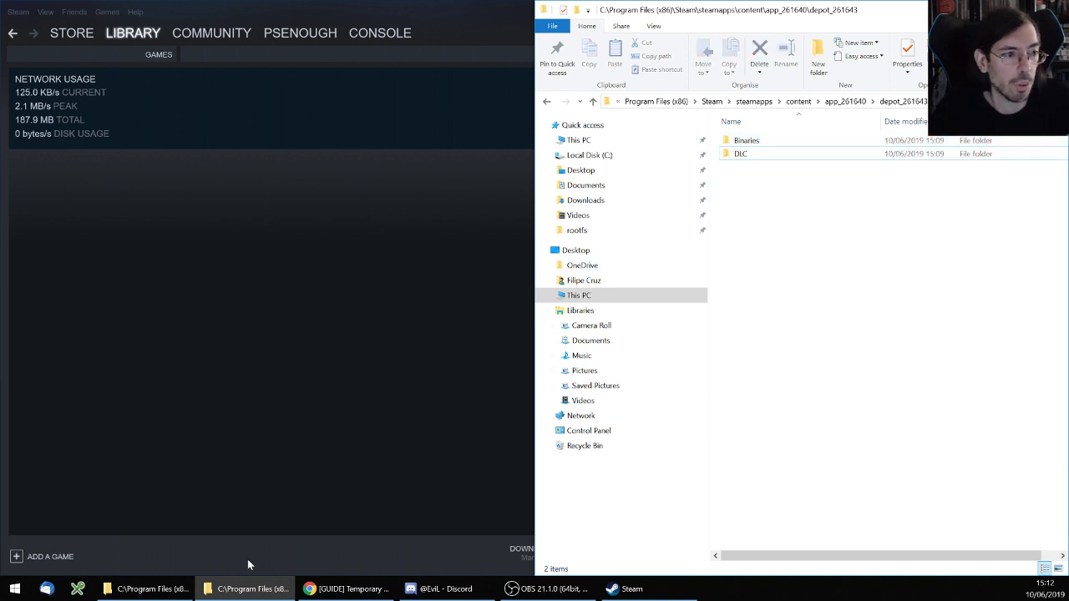
Go from the BorderlandsPreSequel folder window up to steamapps and open appmanifest_261640.acf in Notepad++.
left_click(148, 589)
right_click(250, 320)
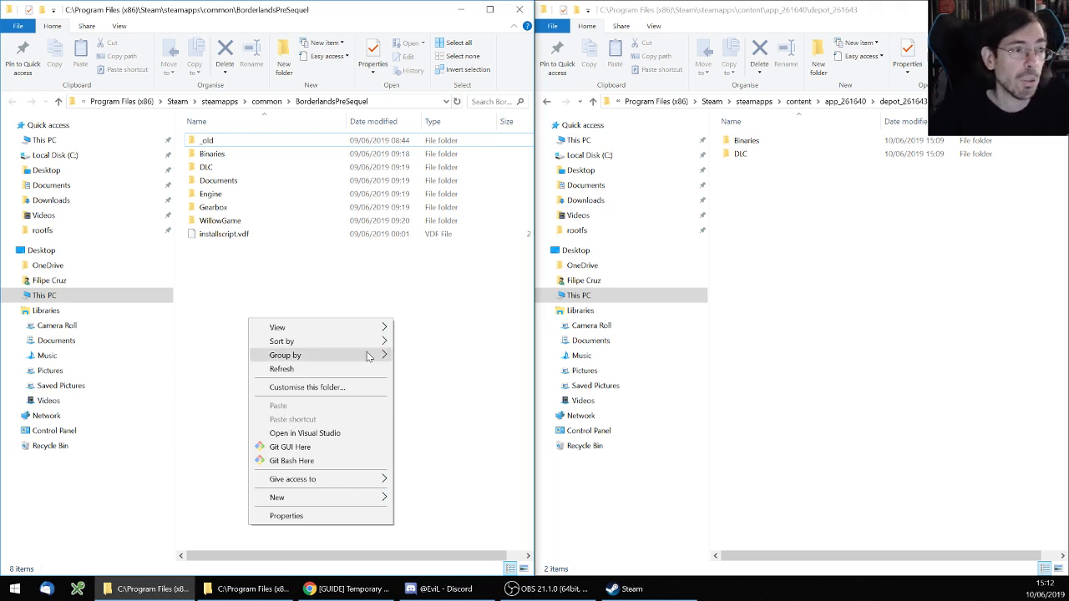
left_click(351, 282)
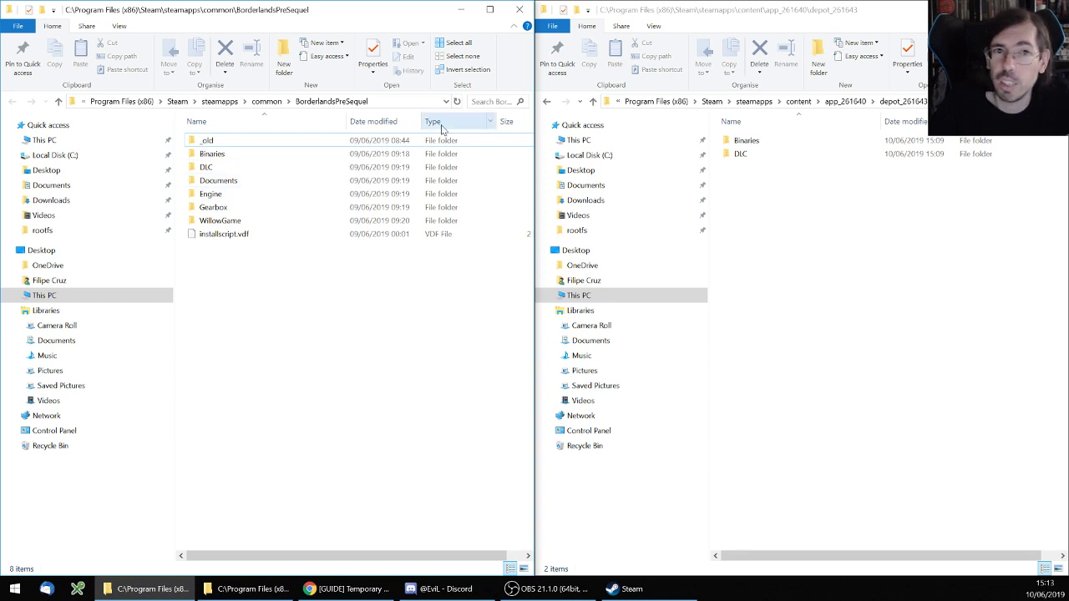
left_click(272, 101)
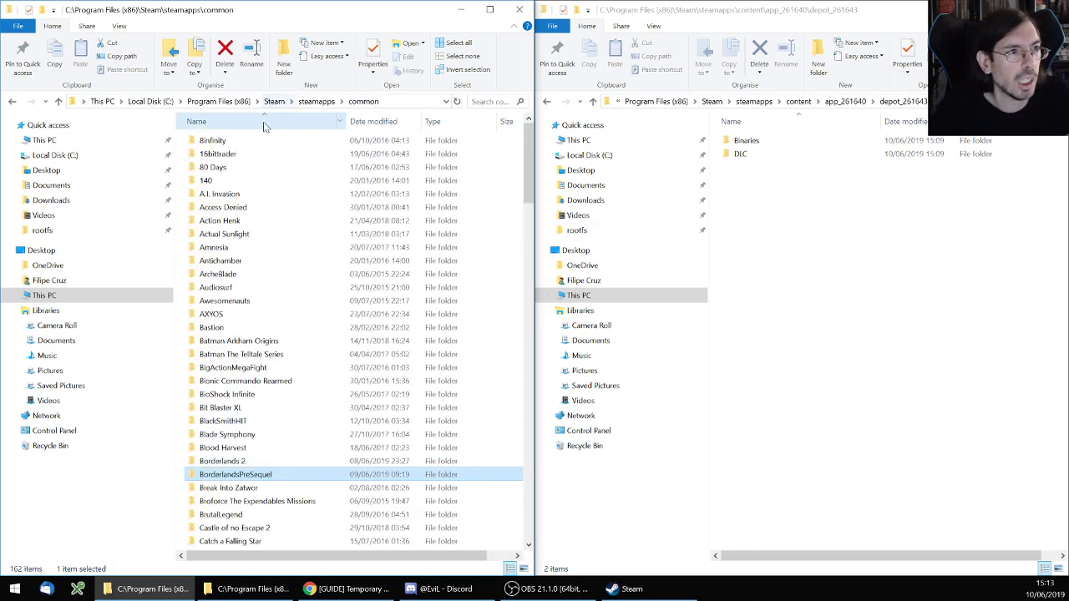
double_click(267, 473)
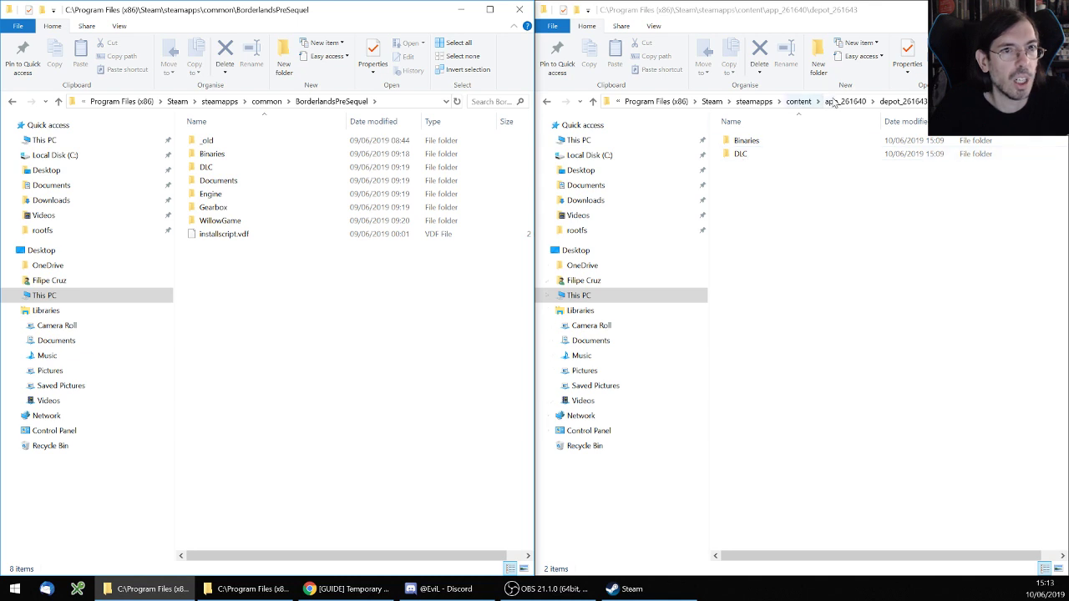
left_click(220, 101)
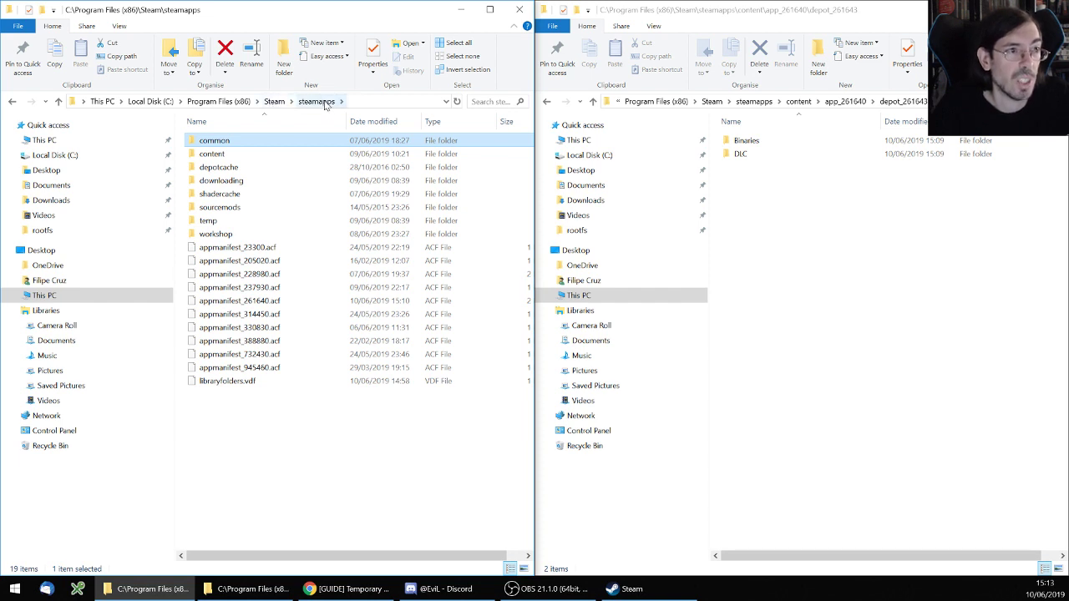
left_click(264, 306)
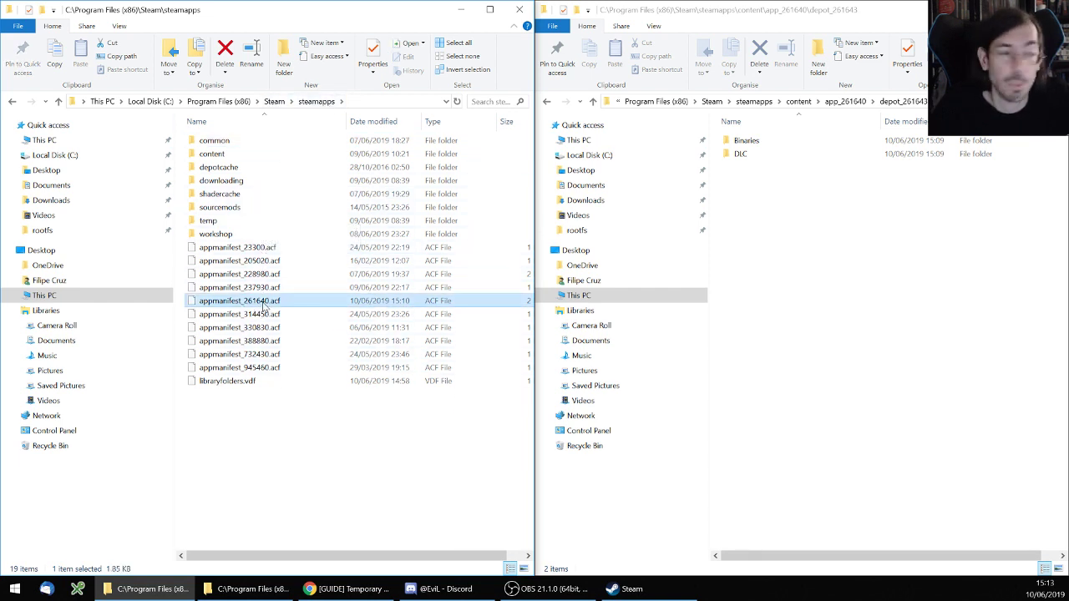
right_click(263, 305)
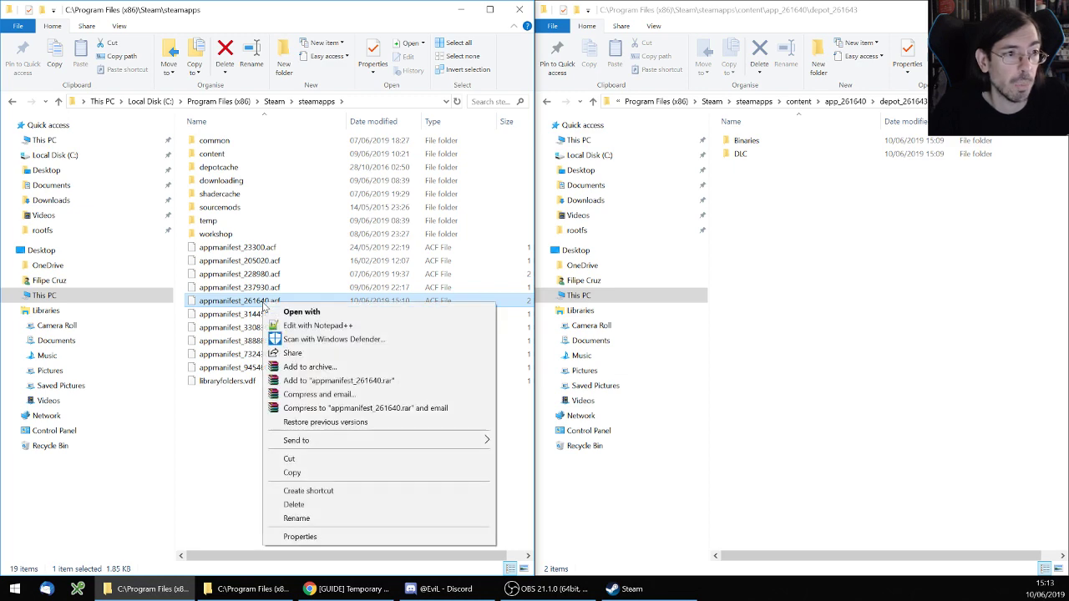
left_click(316, 326)
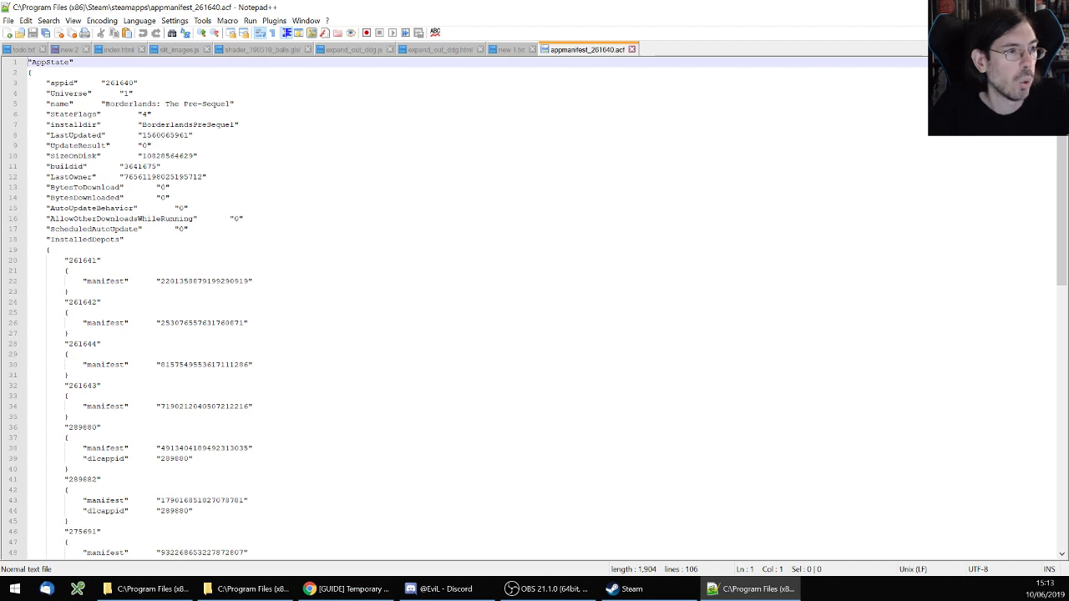
Set AutoUpdateBehavior to "1" in appmanifest_261640.acf and look through the rest of the file.
double_click(92, 208)
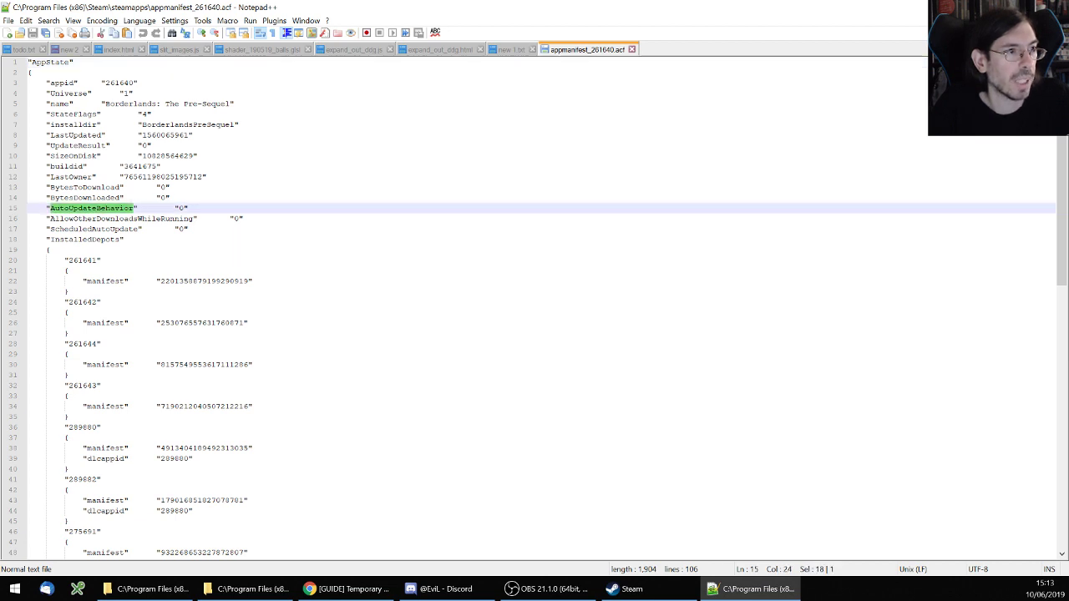
key("End")
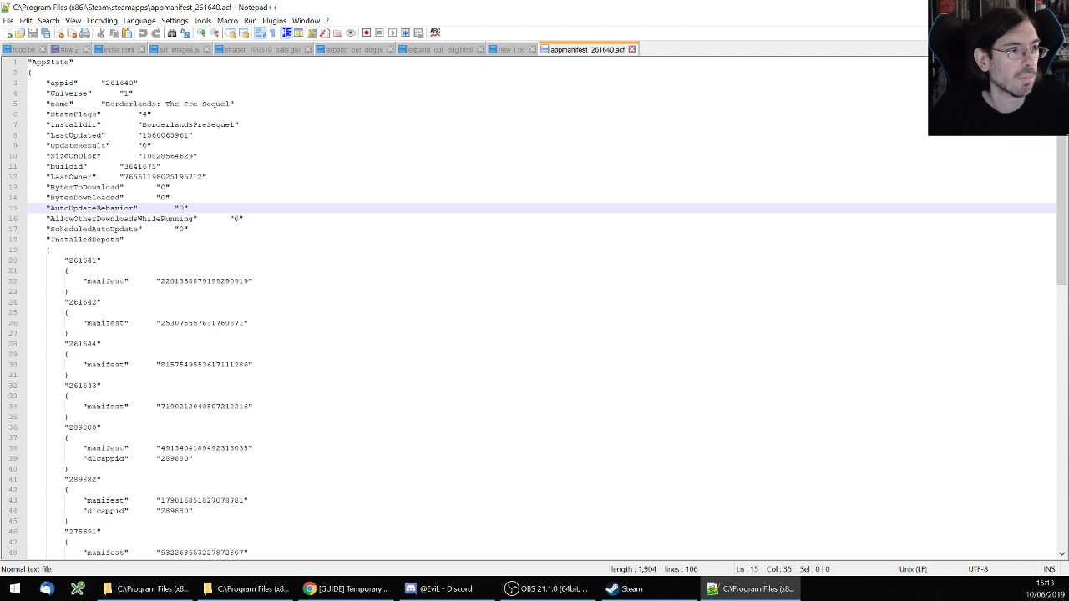
key("BackSpace")
type("1")
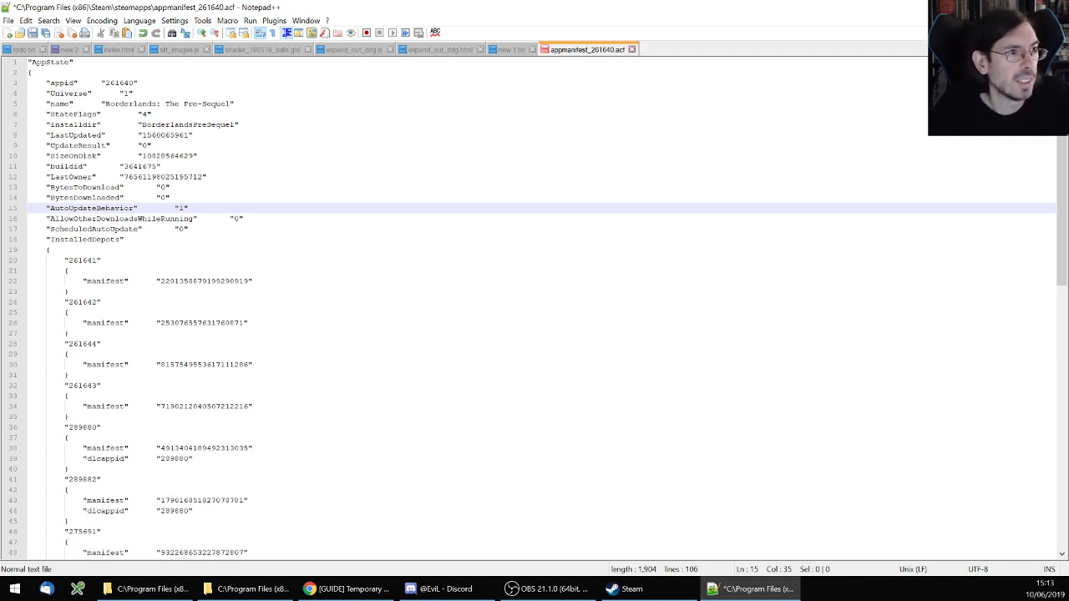
scroll(535, 309, "down", 19)
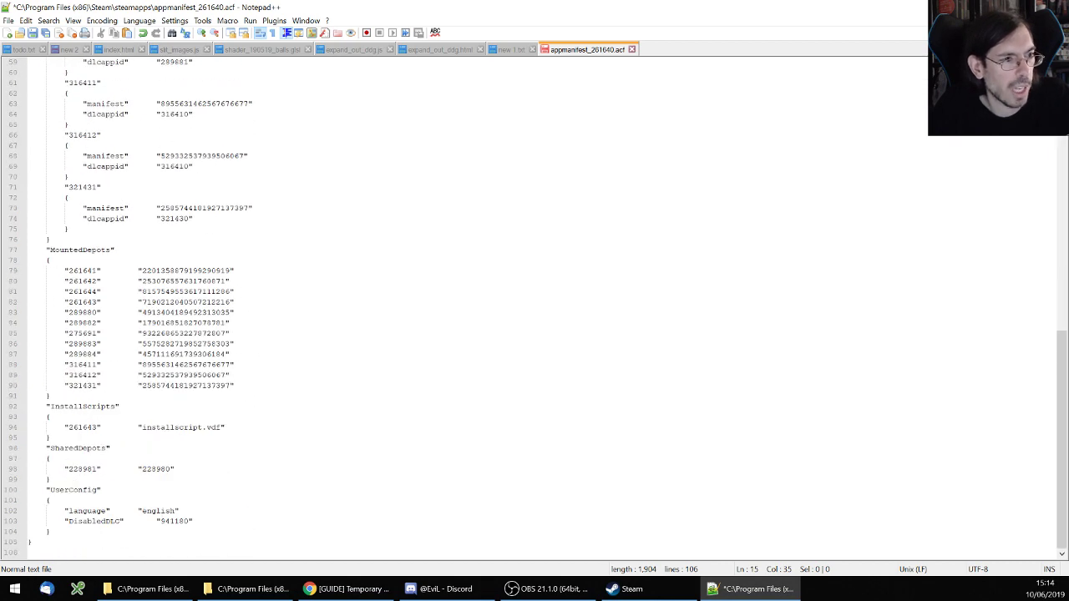
scroll(534, 309, "up", 19)
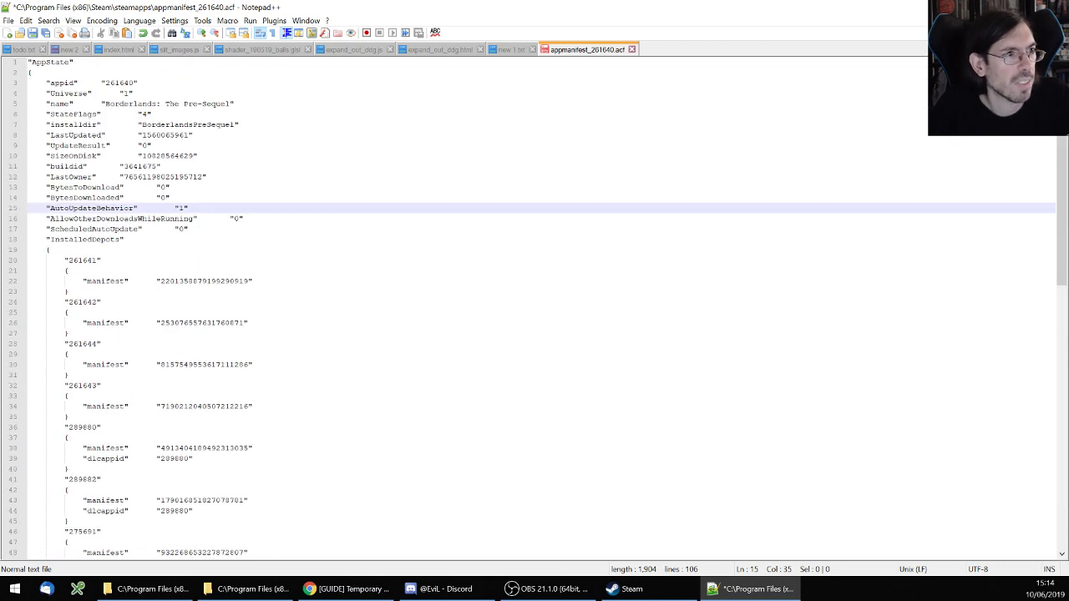
Switch to the Reddit guide in Chrome and highlight "StateFlags" in the step 4 instructions.
left_click(346, 589)
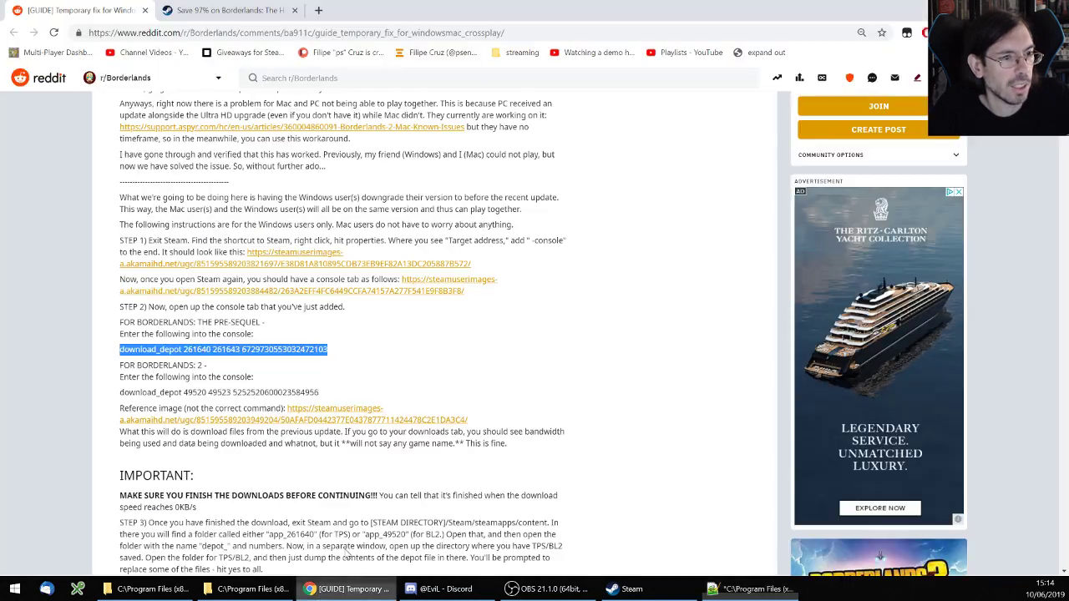
scroll(391, 344, "down", 5)
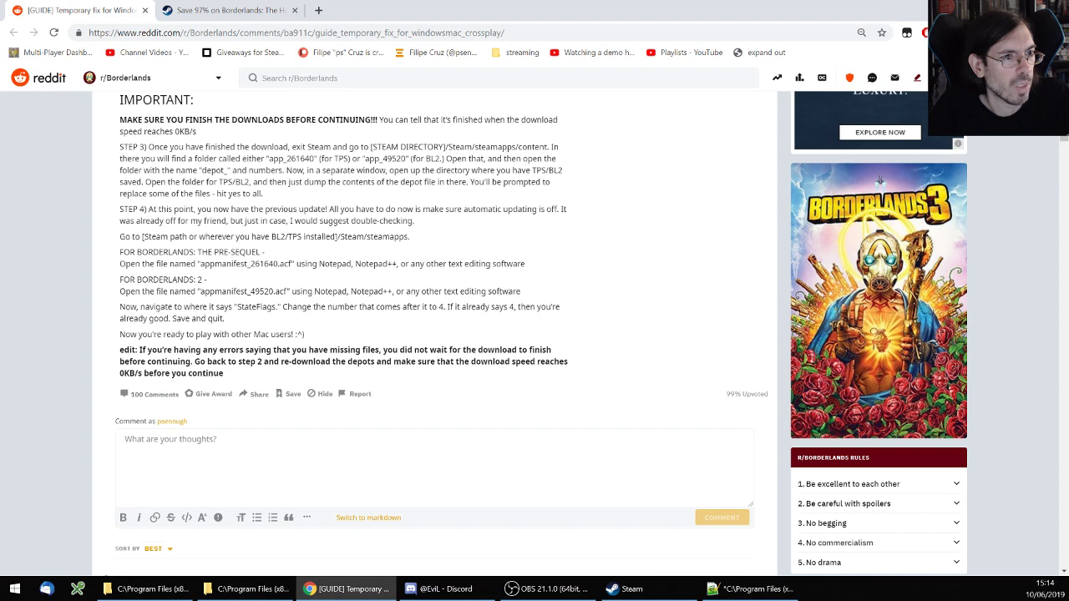
left_click_drag(237, 306, 282, 306)
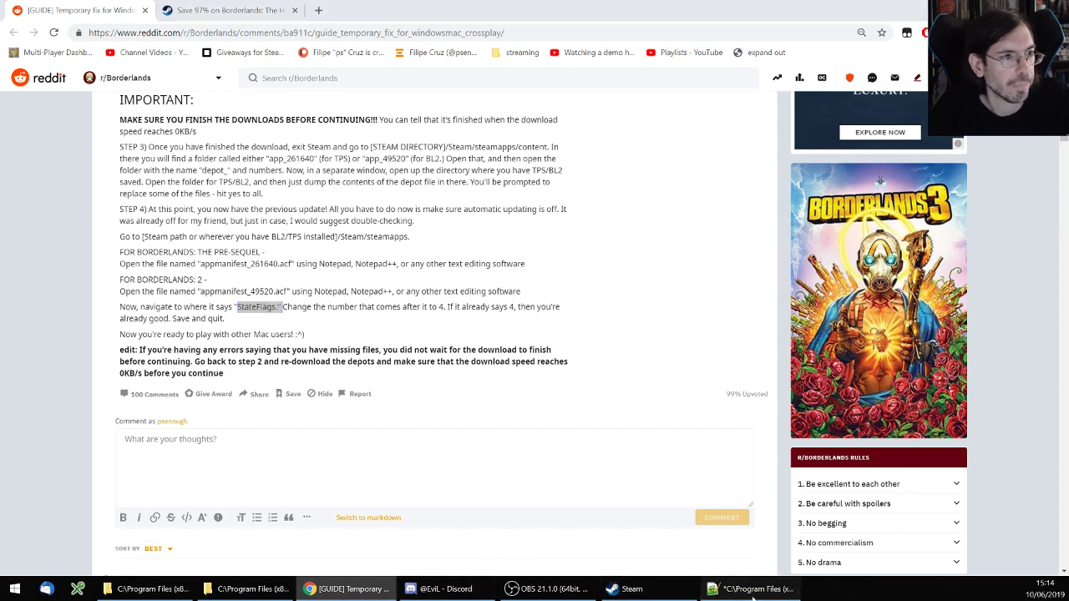
Return to appmanifest_261640.acf in Notepad++ and check the StateFlags value against the guide.
left_click(751, 589)
left_click(139, 125)
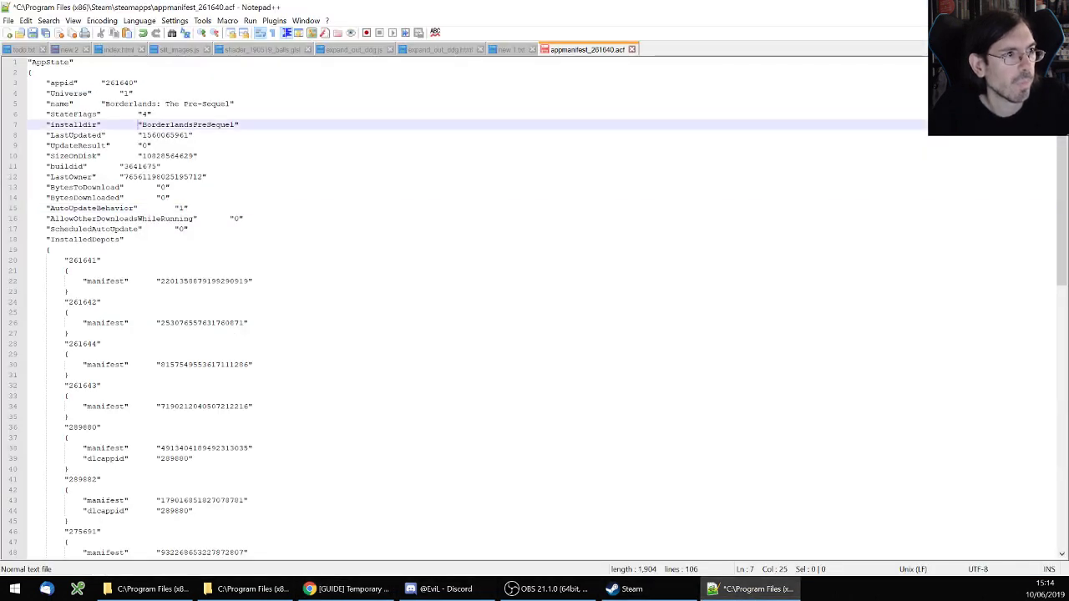
key("Up")
key("End")
key("shift+Left")
key("shift+Left")
key("shift+Left")
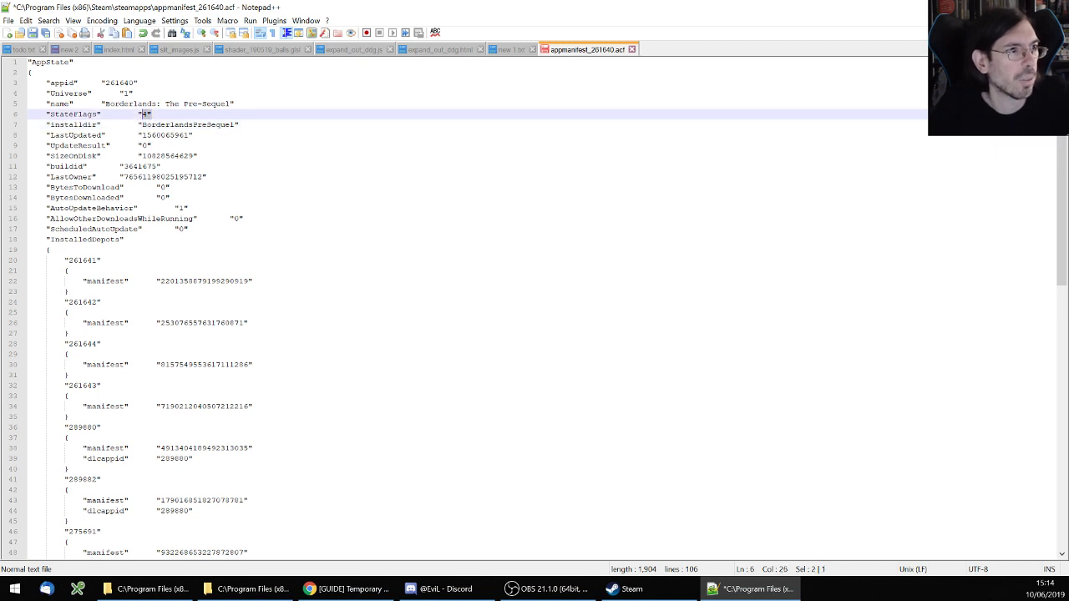
key("Right")
key("Left")
key("shift+Left")
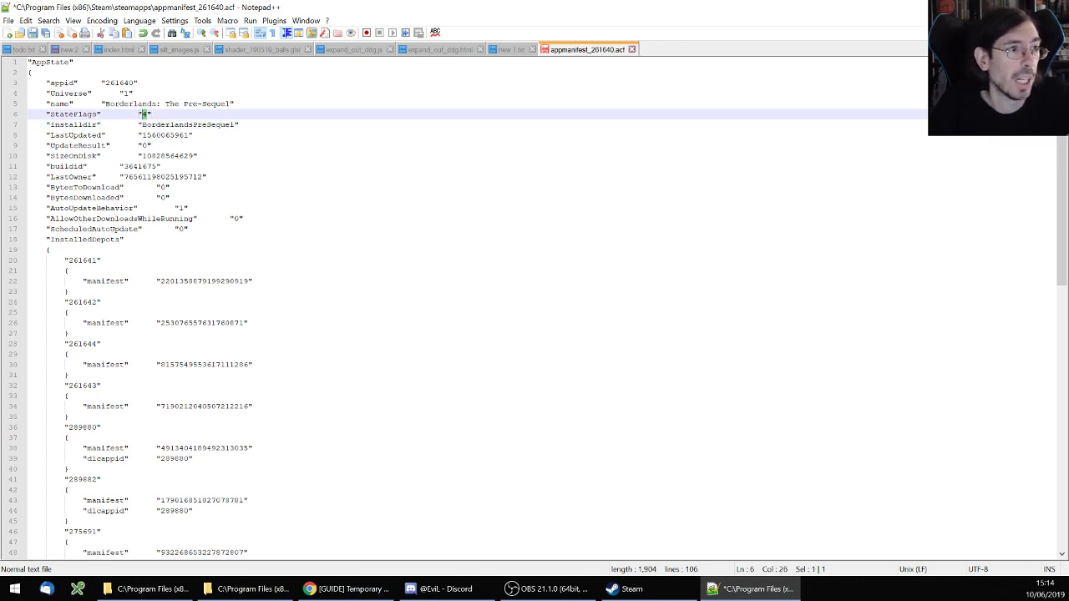
Save appmanifest_261640.acf and highlight its AutoUpdateBehavior line.
left_click(190, 208)
left_click(207, 177)
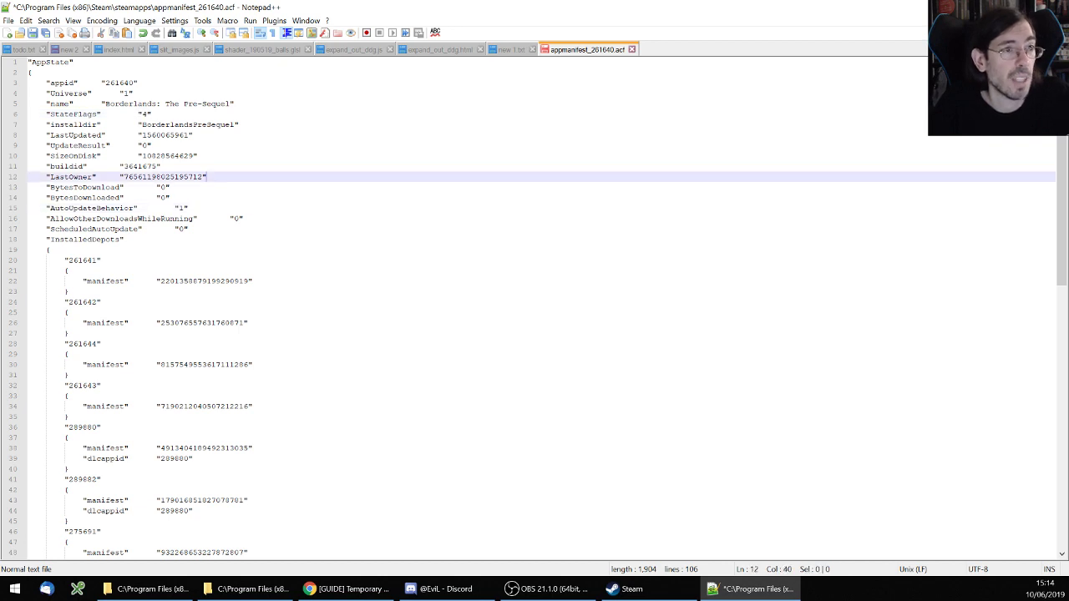
key("ctrl+s")
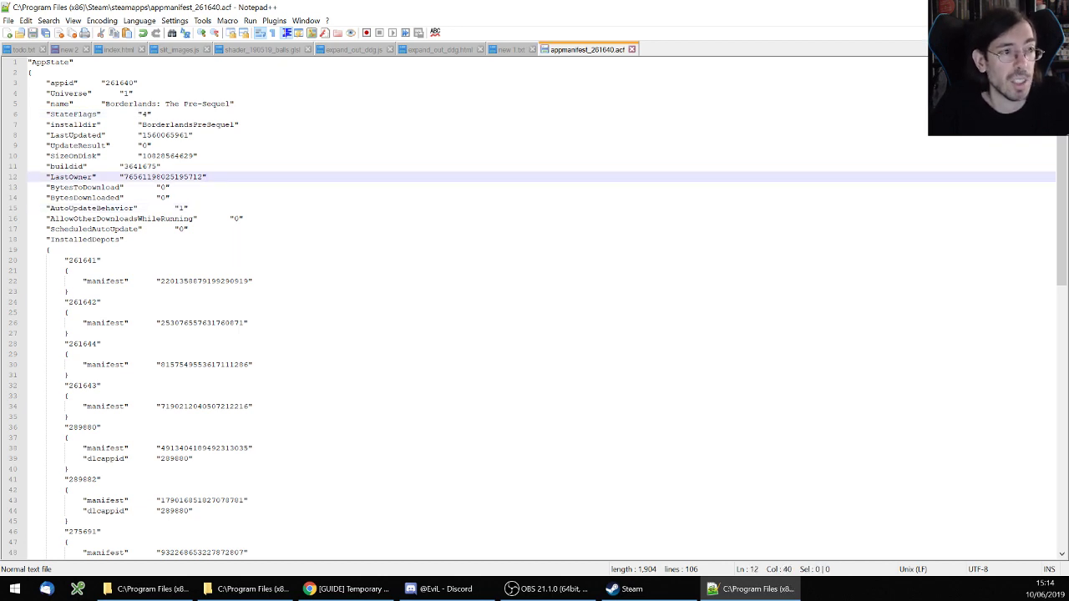
left_click_drag(189, 208, 28, 208)
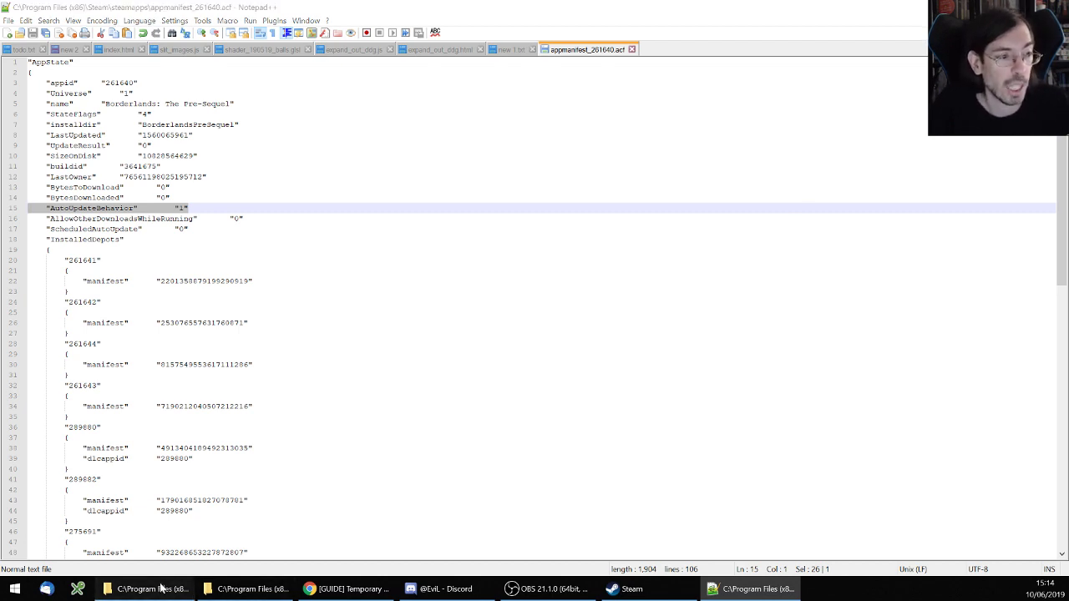
Switch to Steam, launch Borderlands: The Pre-Sequel from the library and start the game from its launcher.
left_click(626, 589)
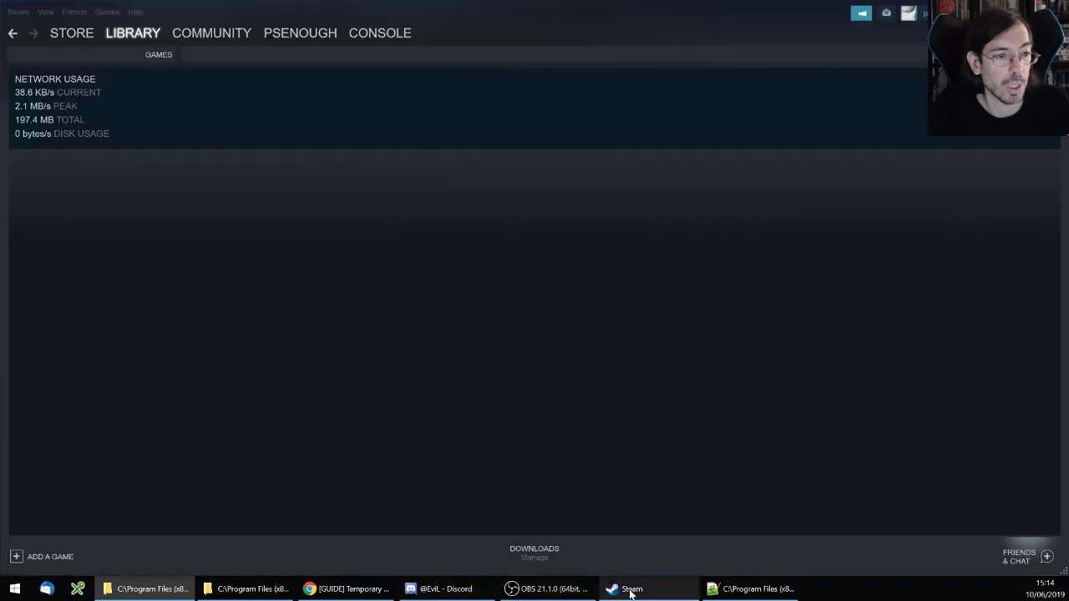
mouse_move(74, 36)
mouse_move(133, 35)
left_click(121, 52)
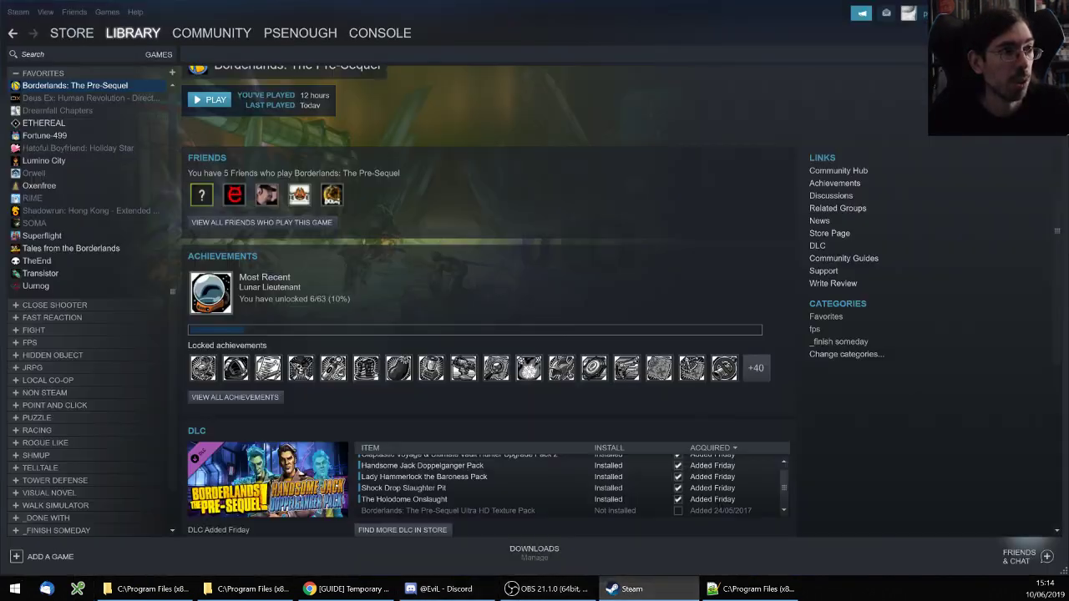
left_click(209, 101)
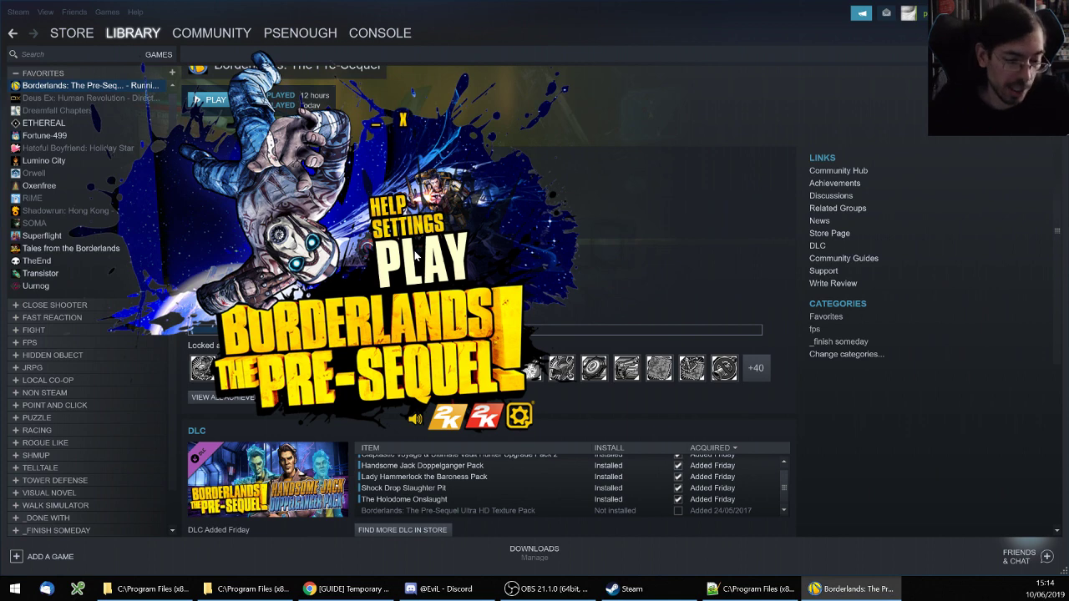
left_click(415, 253)
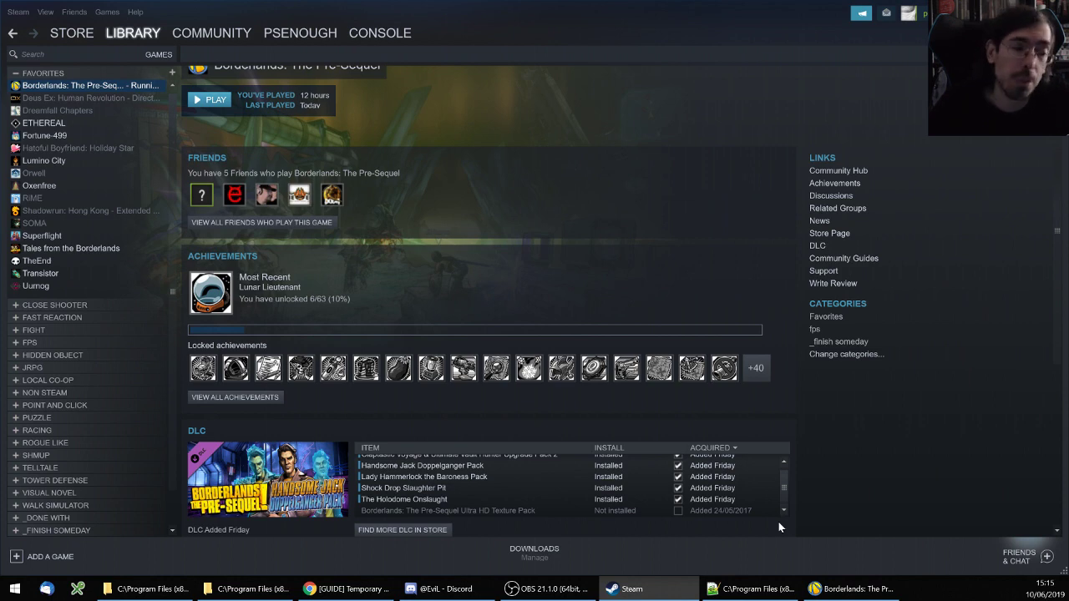
Switch to Chrome, highlight the Reddit guide's address, and search Google for "aspyr discord" in a new tab.
left_click(346, 589)
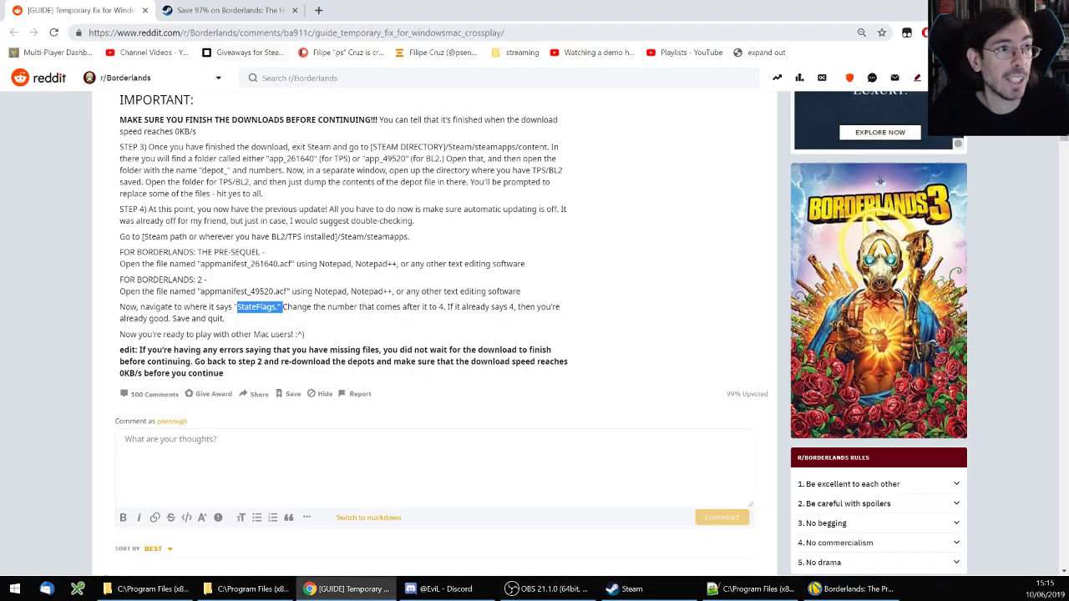
left_click(245, 34)
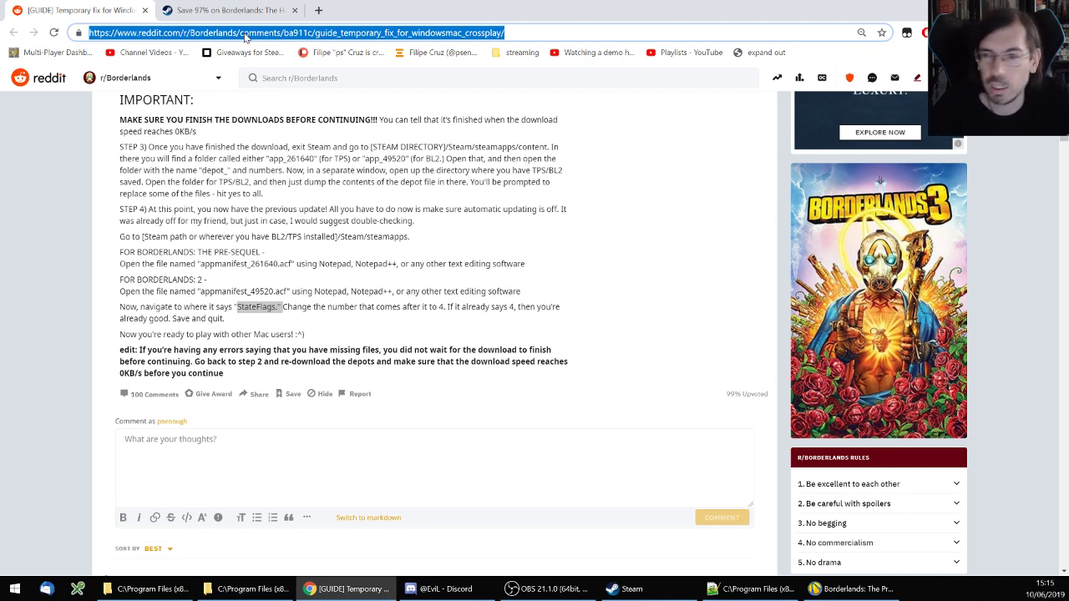
left_click(318, 10)
type("aspyr di")
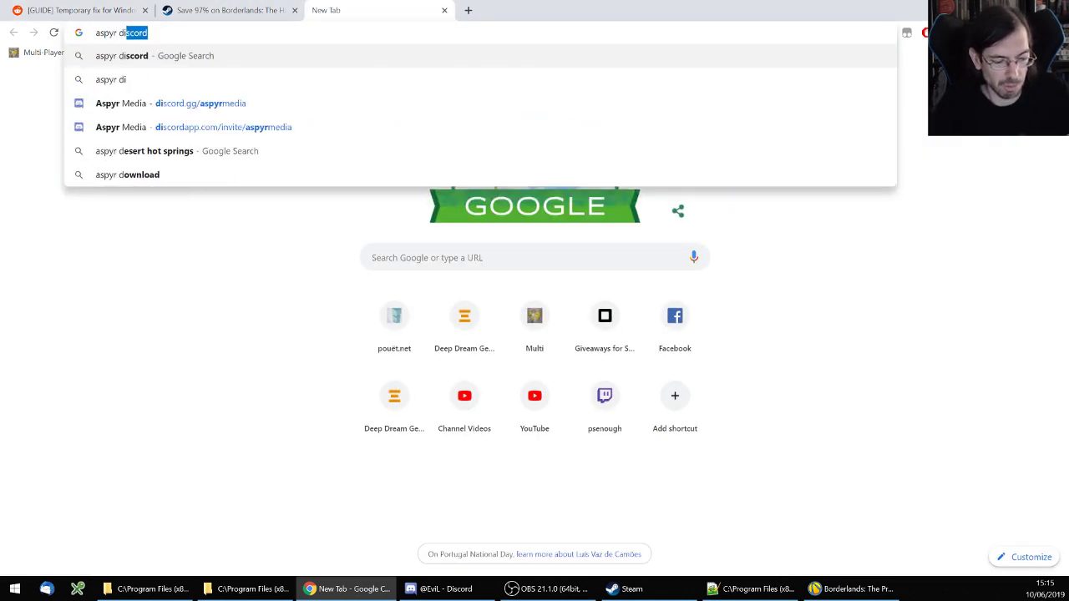
type("scord")
key("Return")
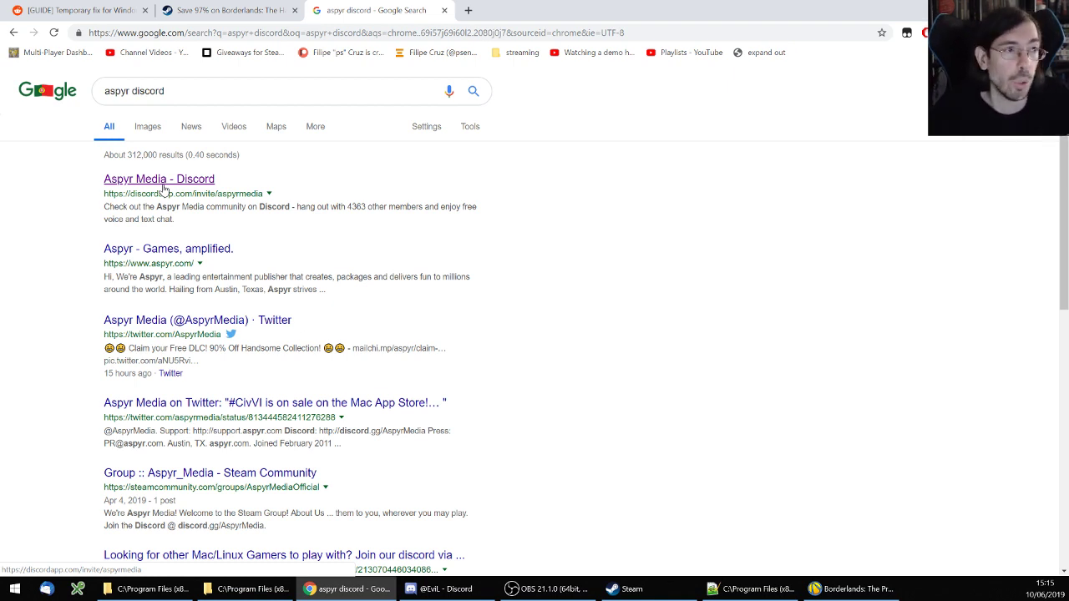
left_click(164, 187)
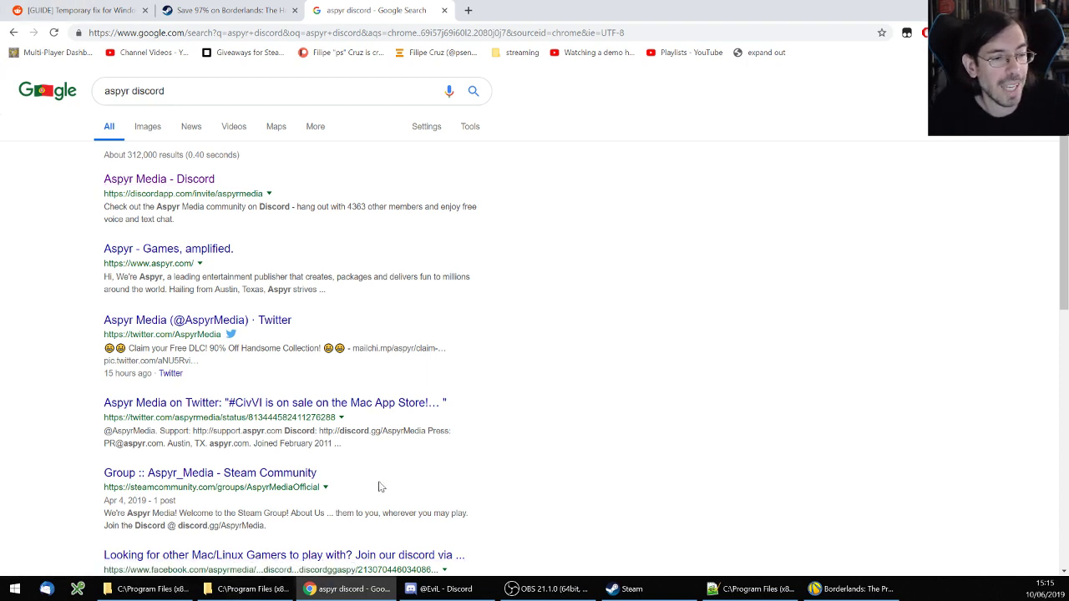